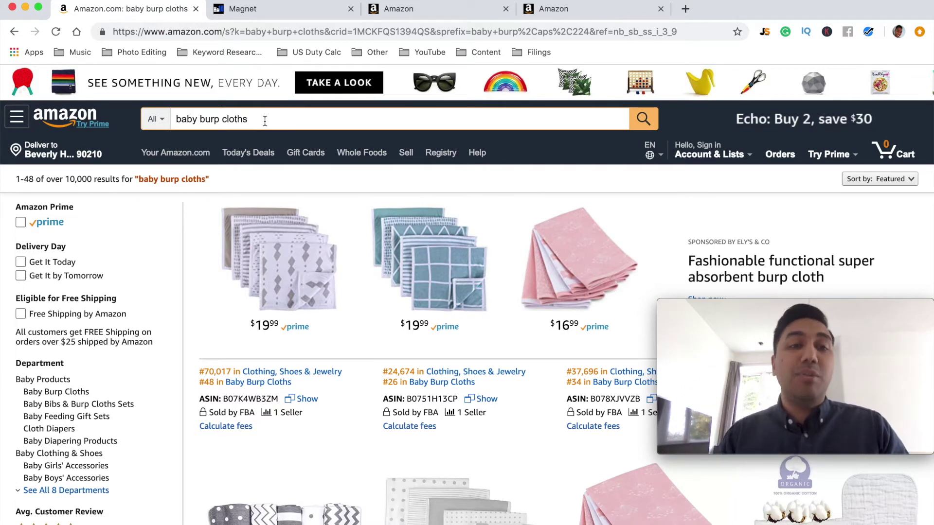
Open the Magnet keyword research page, and review the Helium 10 plan pricing in the other browser window before returning to Magnet.
left_click(256, 12)
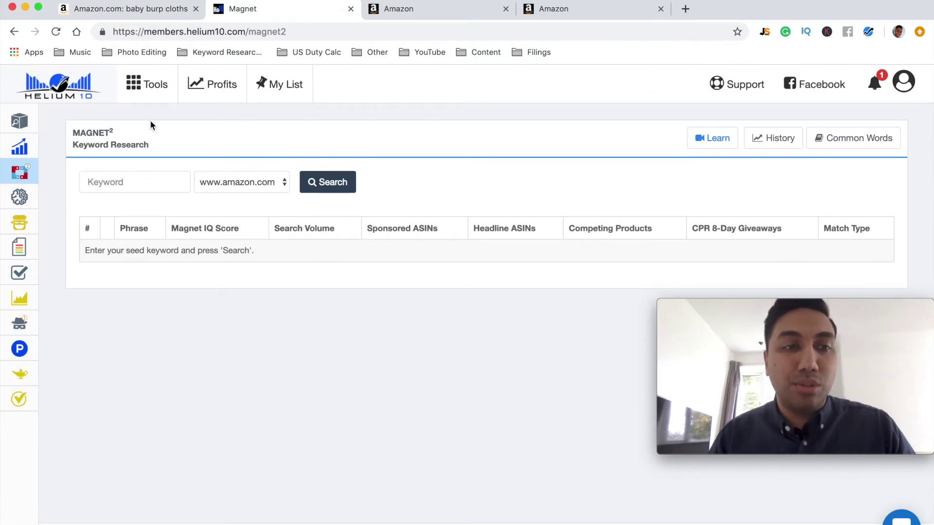
mouse_move(5, 110)
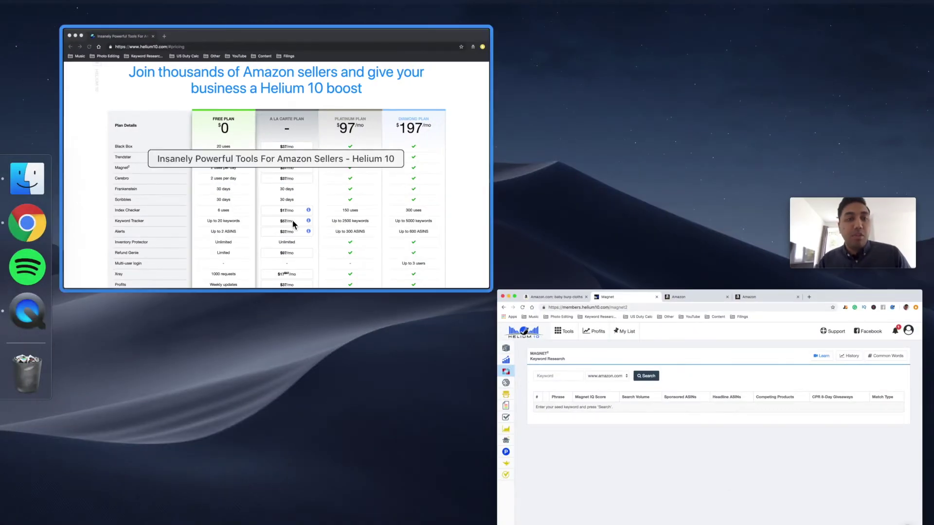
left_click(360, 224)
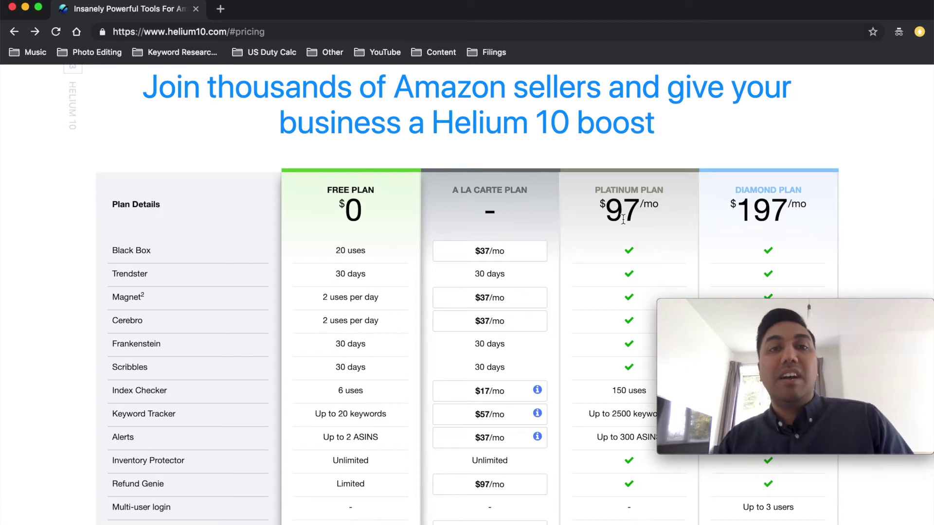
key("ctrl+Up")
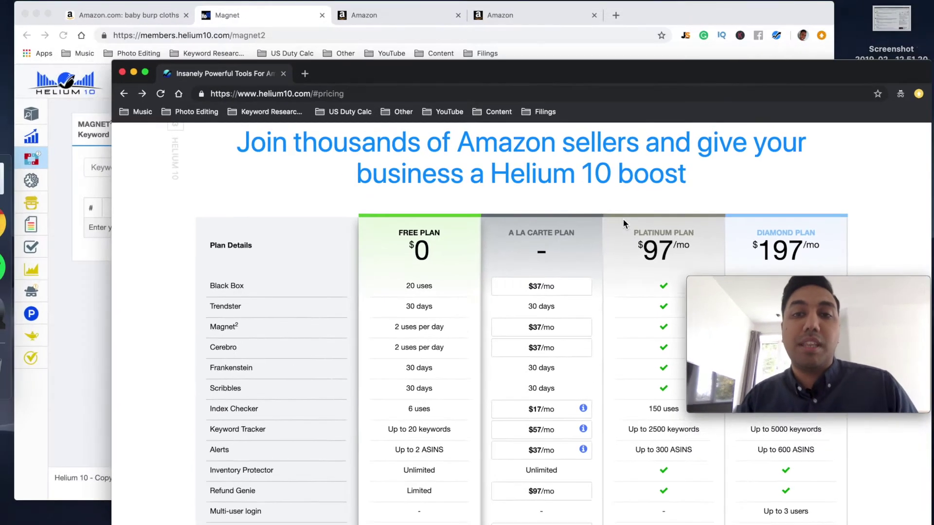
left_click(387, 194)
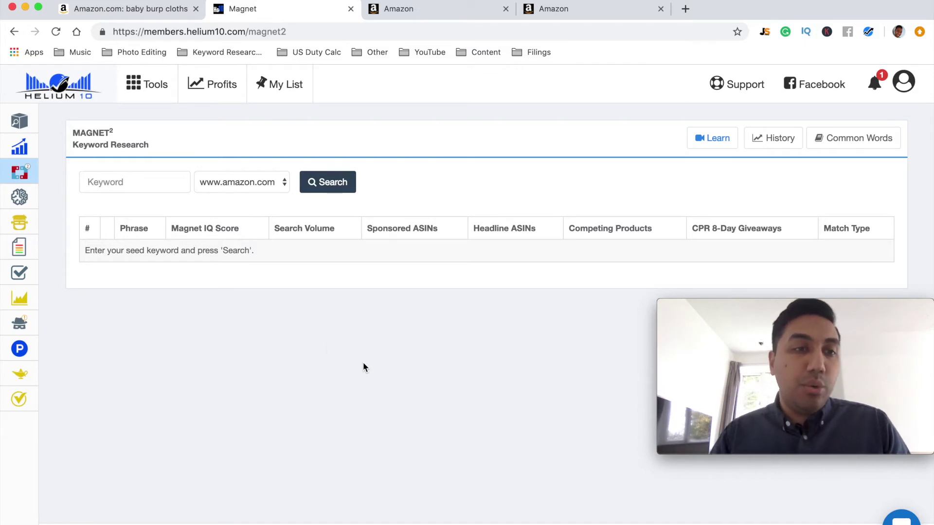
left_click(113, 185)
type("baby")
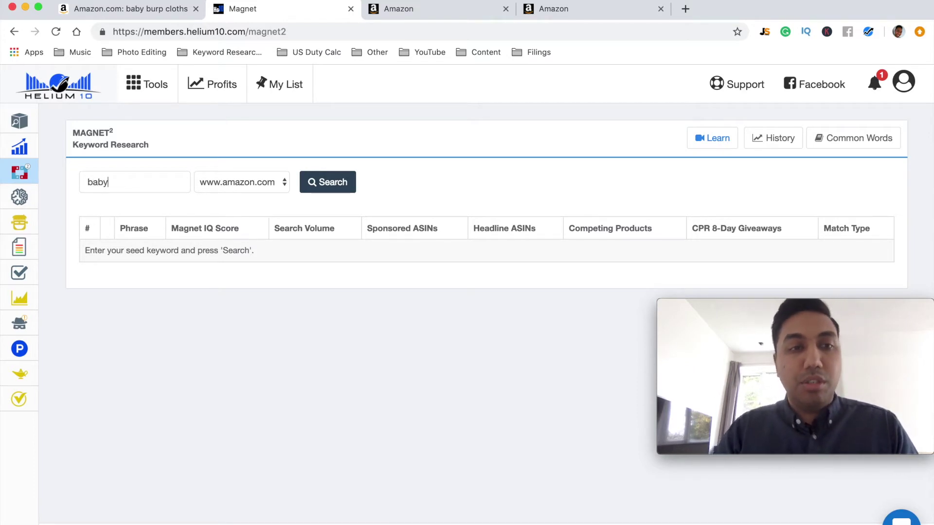
mouse_move(85, 178)
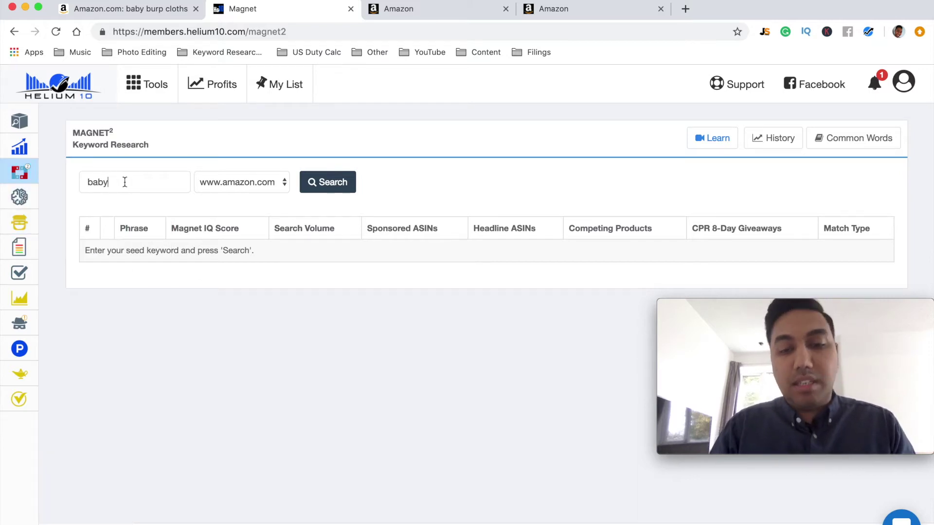
type("bu")
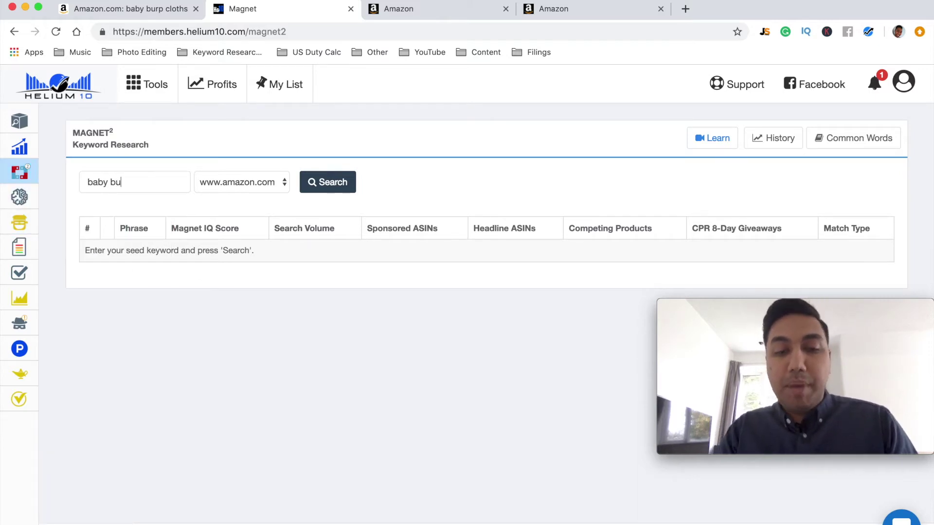
type("rp cloths")
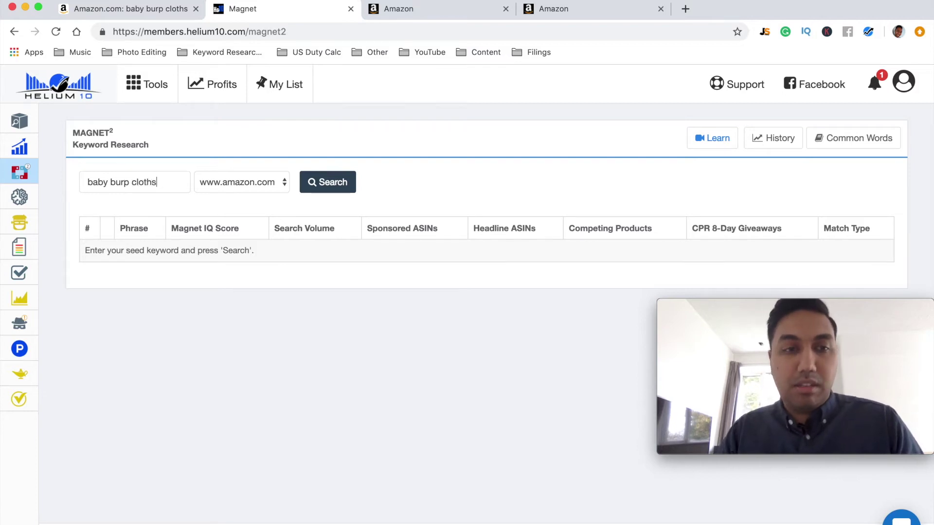
left_click(333, 183)
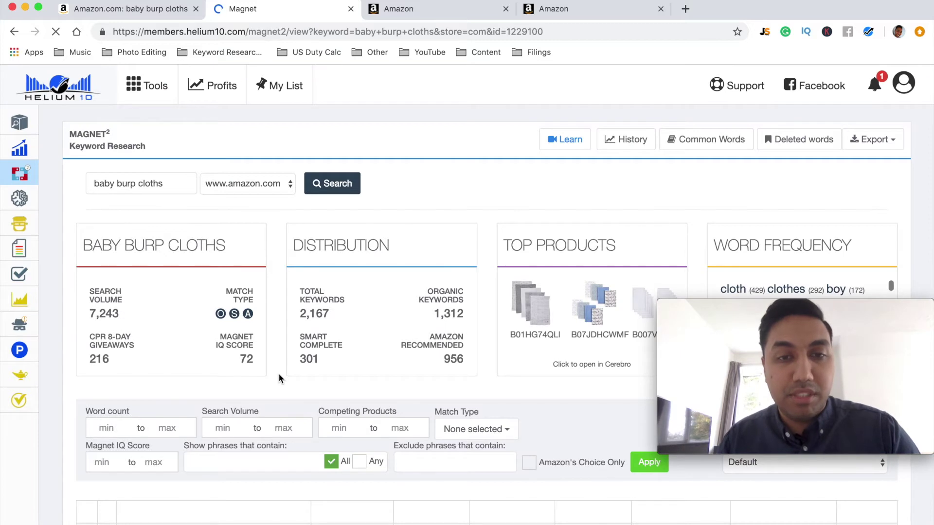
Examine the summary of the keyword results, including distribution, top products, word frequency and the filtered keyword count.
scroll(278, 378, "down", 3)
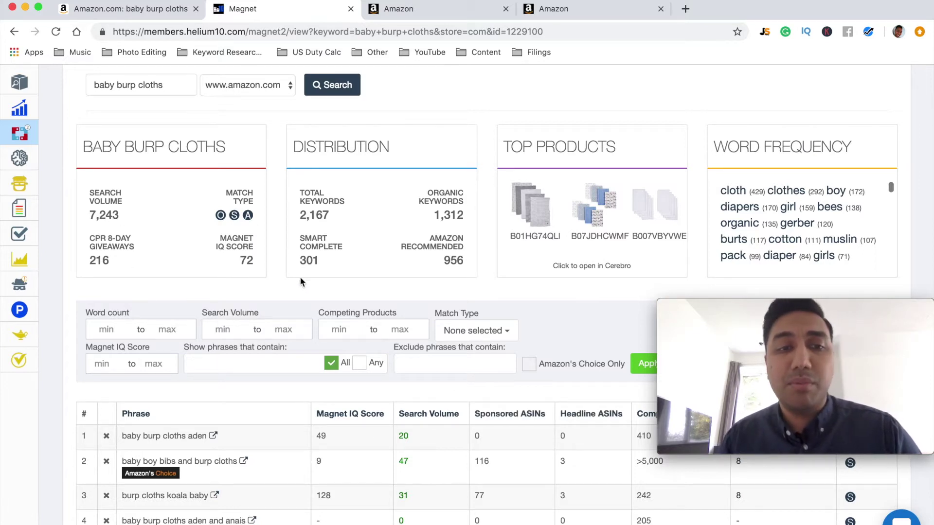
scroll(563, 300, "down", 2)
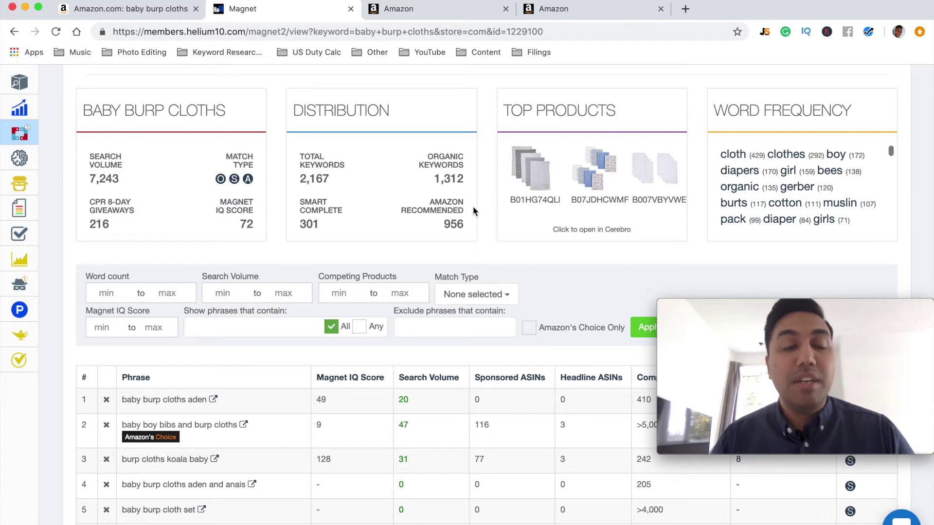
scroll(472, 206, "up", 2)
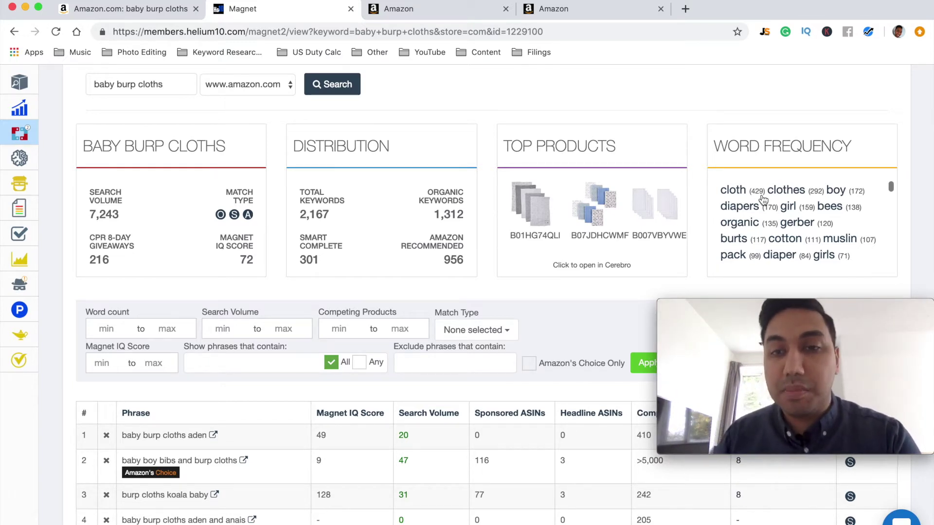
scroll(763, 200, "down", 3)
scroll(763, 200, "up", 3)
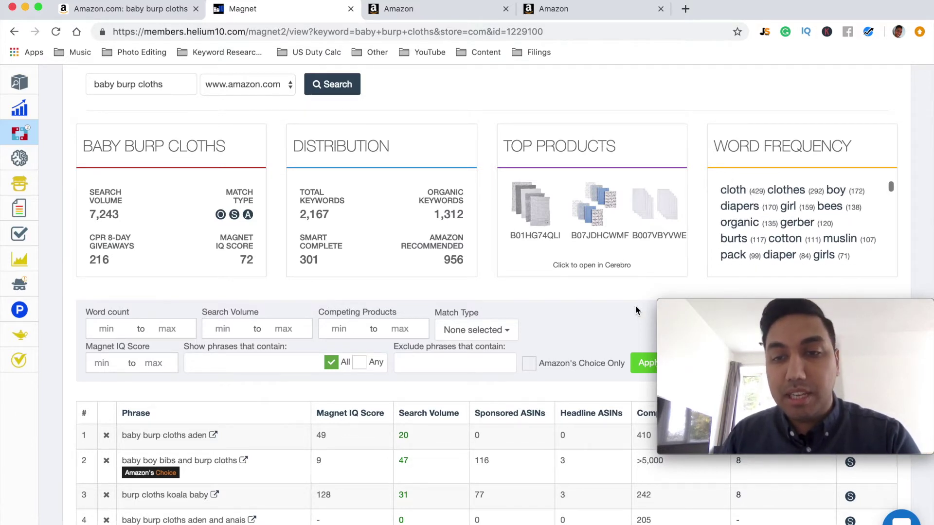
scroll(635, 306, "down", 5)
left_click_drag(888, 161, 792, 160)
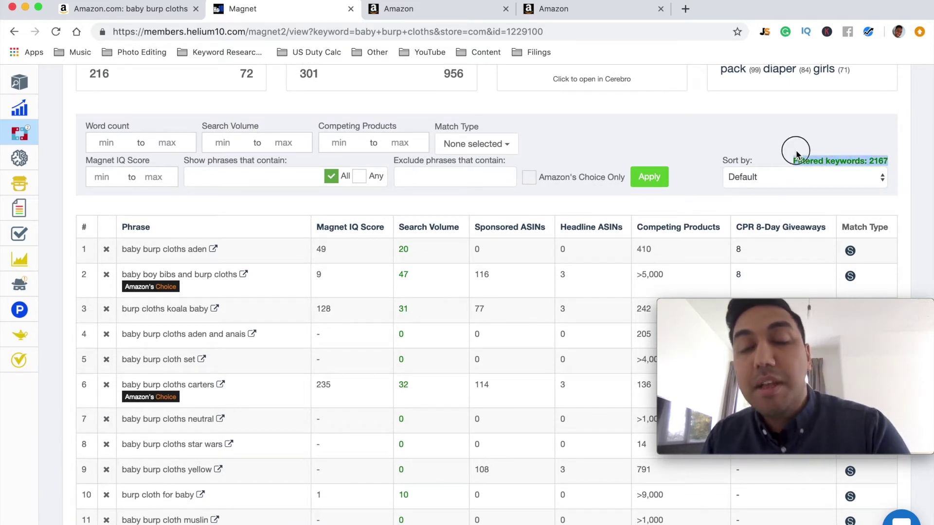
left_click(798, 154)
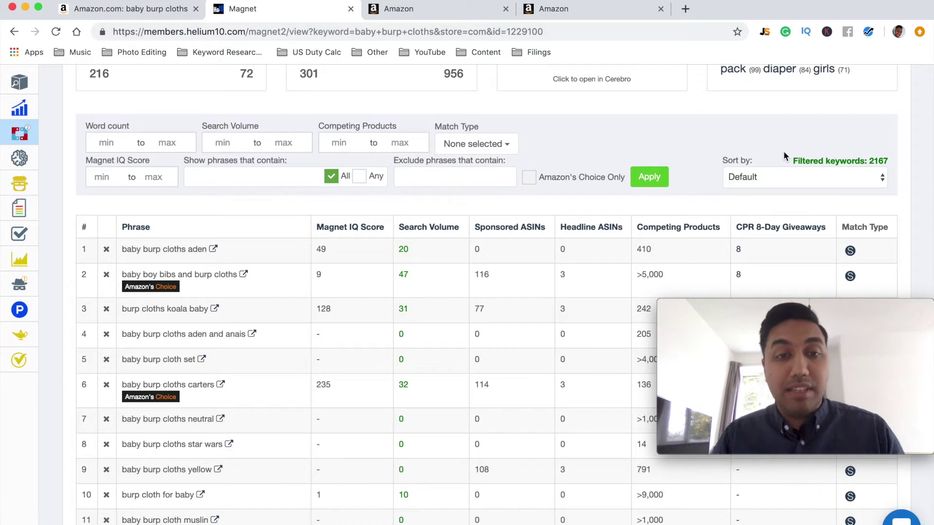
Review the phrases in the keyword table and compare their search volumes.
scroll(349, 228, "down", 2)
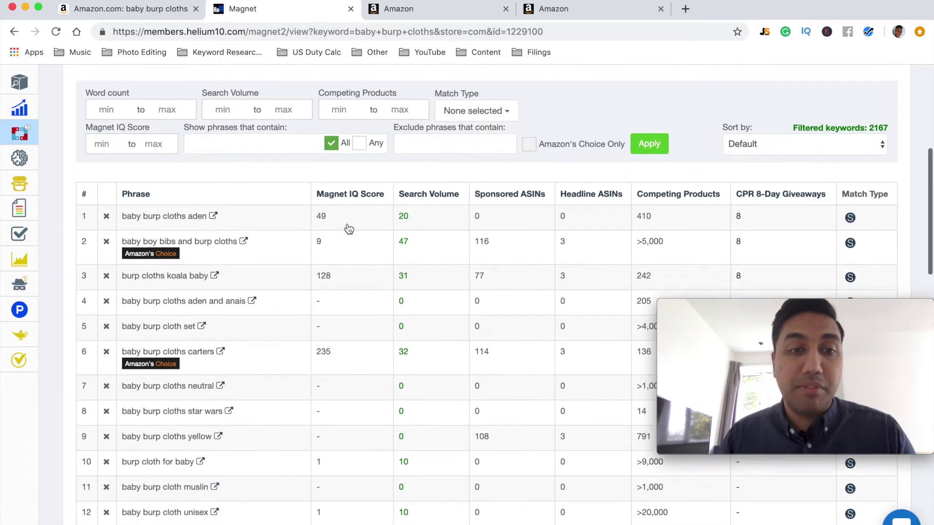
scroll(349, 228, "down", 1)
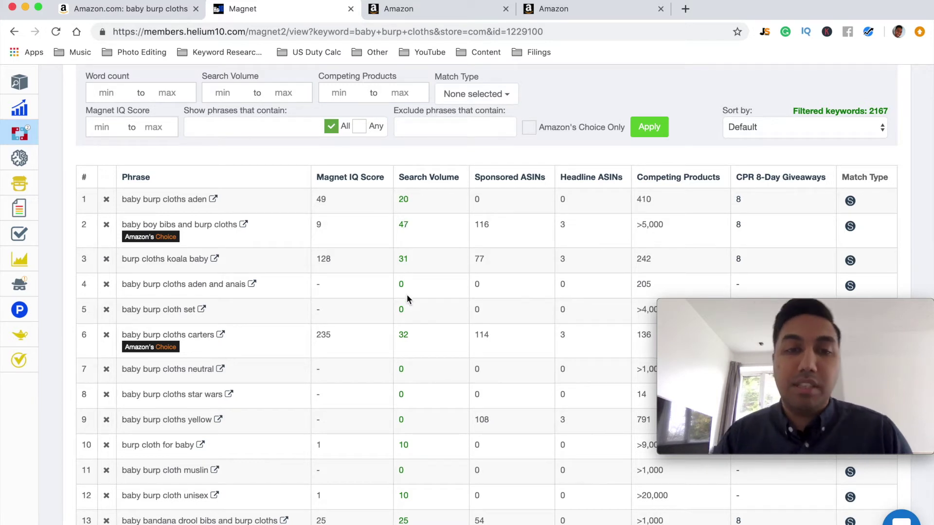
scroll(406, 514, "down", 5)
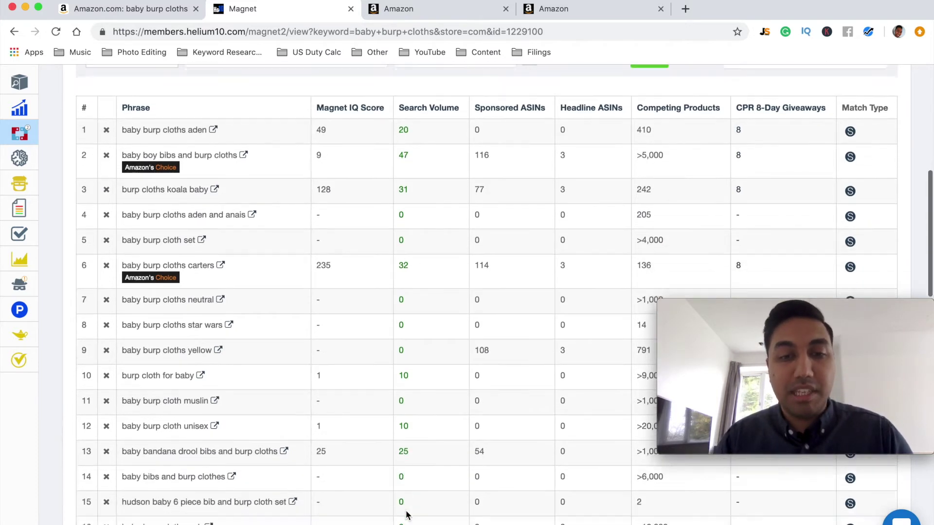
scroll(406, 514, "up", 2)
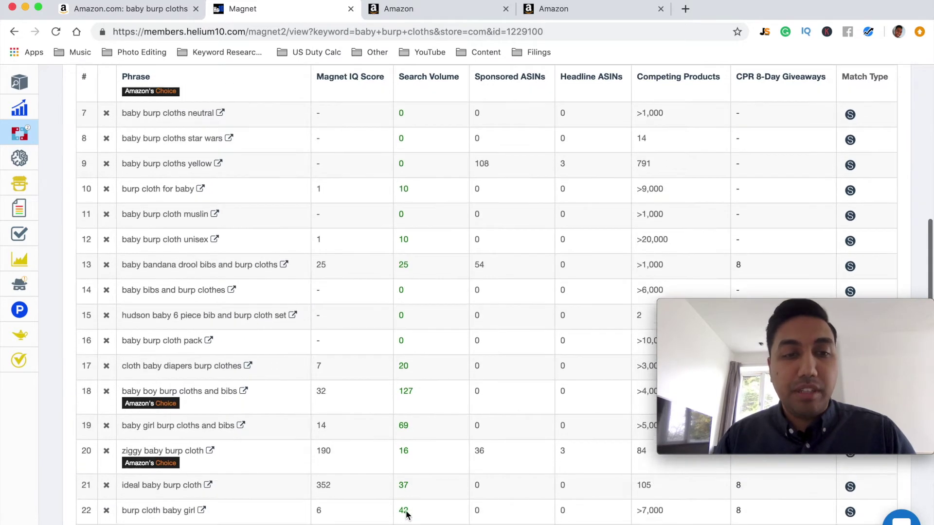
scroll(406, 511, "up", 5)
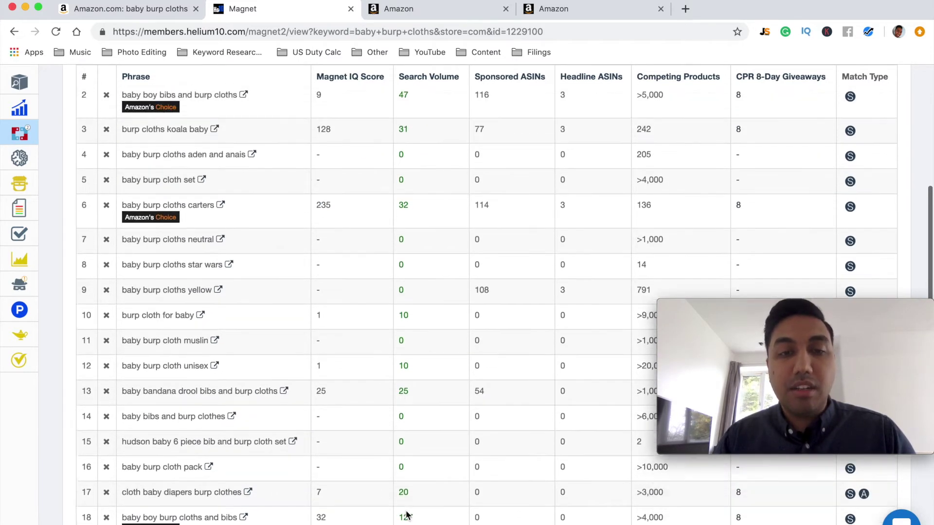
scroll(406, 515, "up", 1)
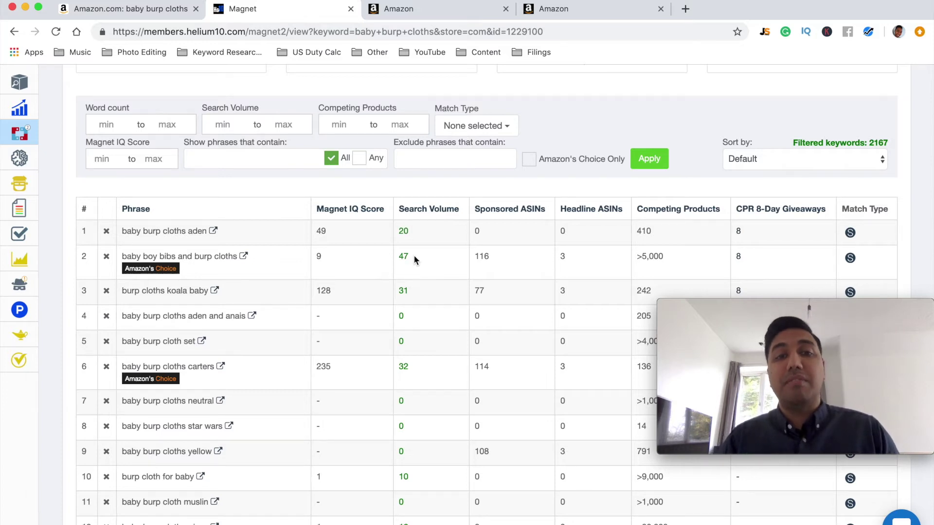
double_click(400, 231)
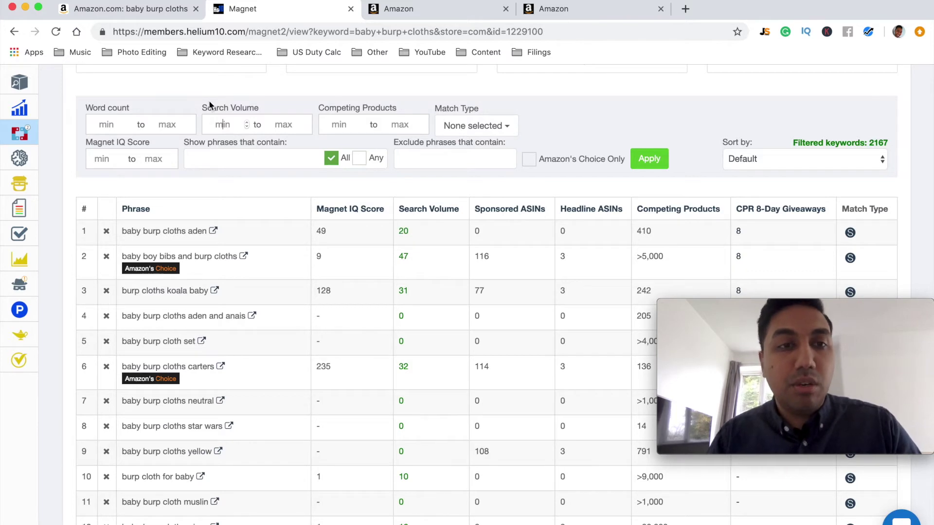
Filter the keyword results to a minimum search volume of 500 and a minimum word count of 2.
type("500")
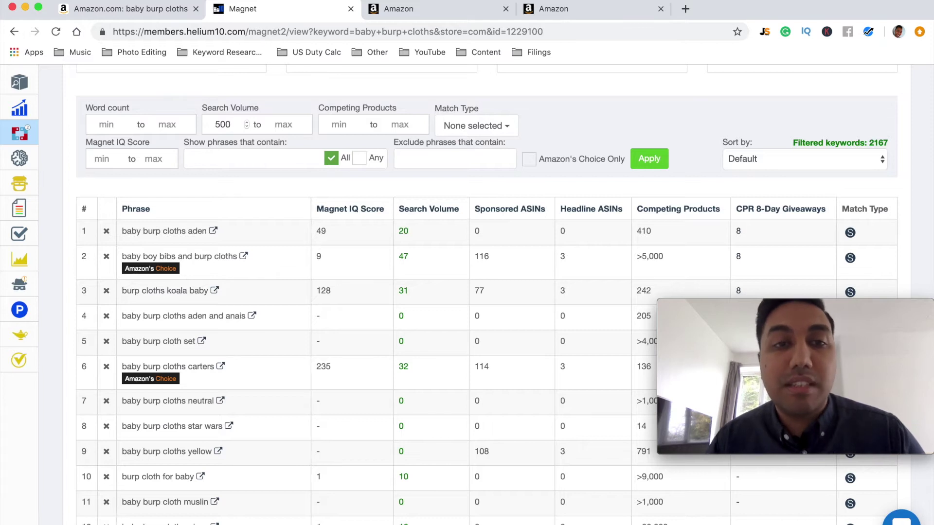
left_click(112, 128)
type("2")
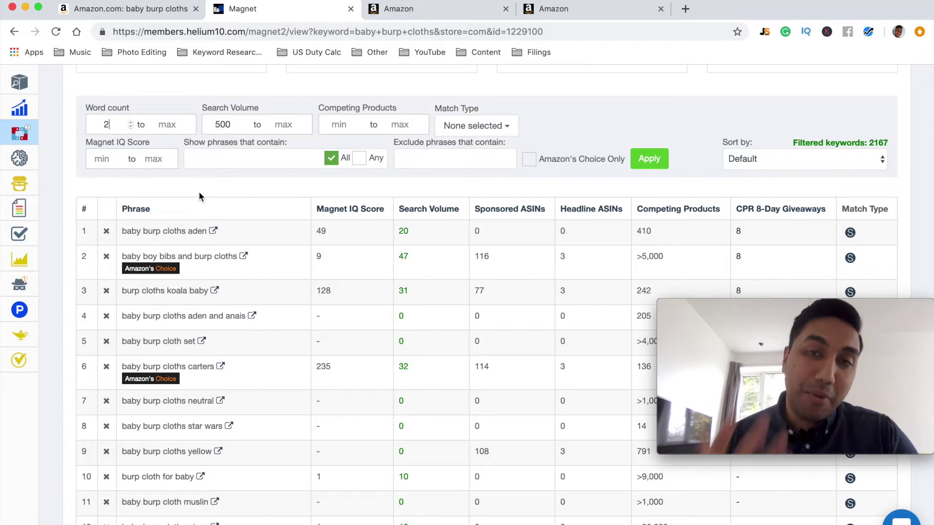
scroll(200, 195, "up", 2)
scroll(199, 195, "up", 5)
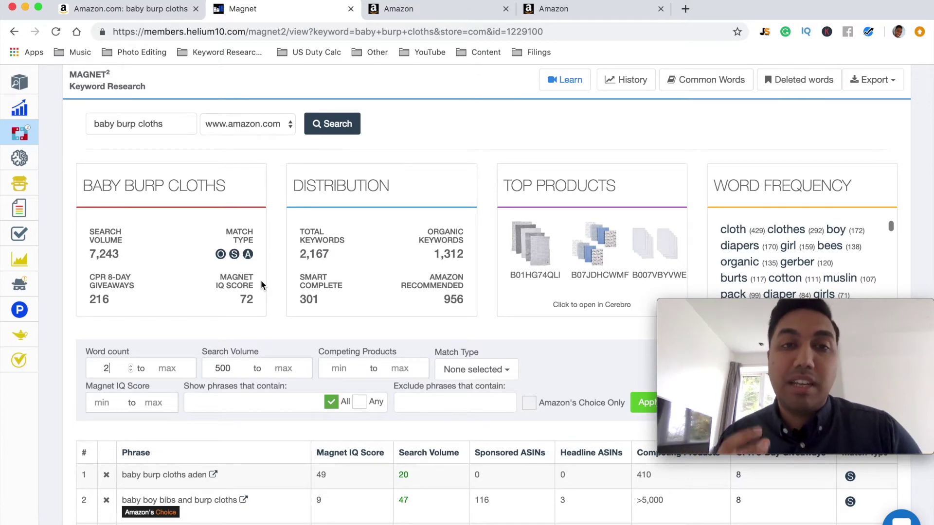
scroll(262, 283, "down", 1)
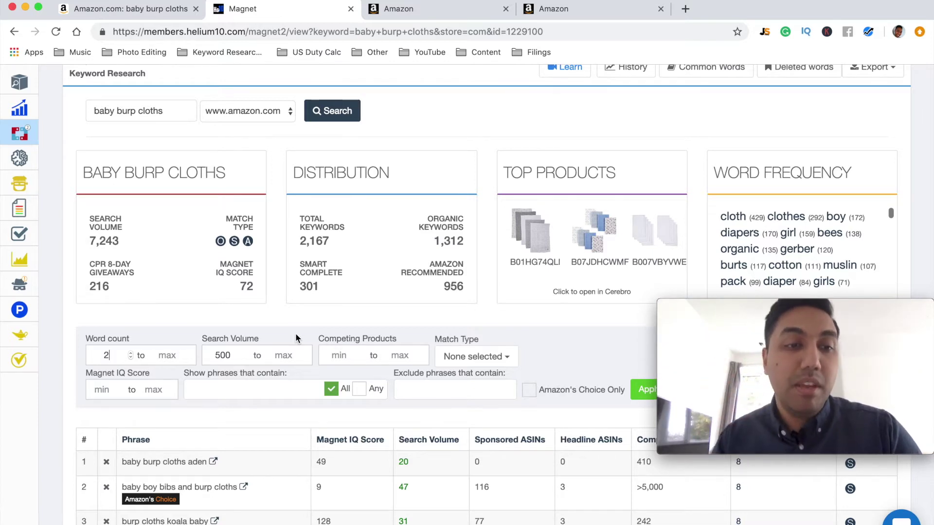
scroll(296, 333, "down", 5)
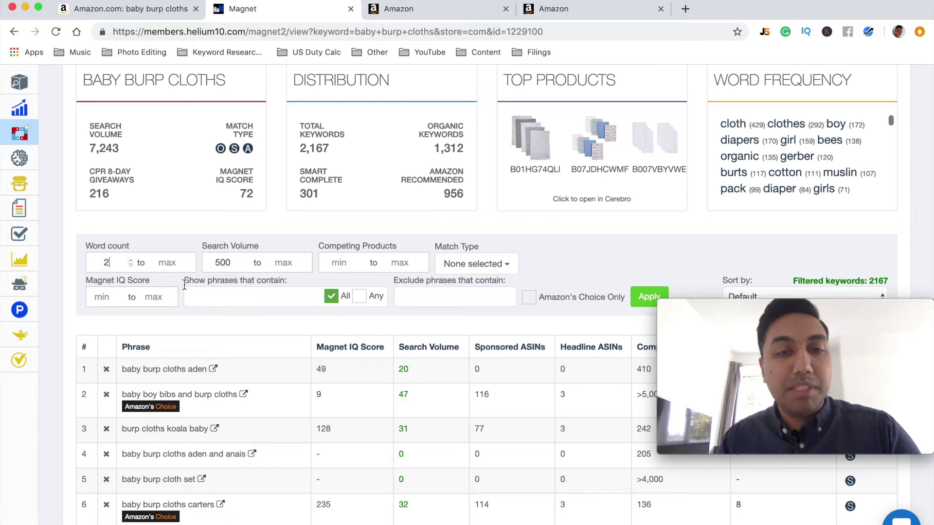
scroll(251, 305, "down", 6)
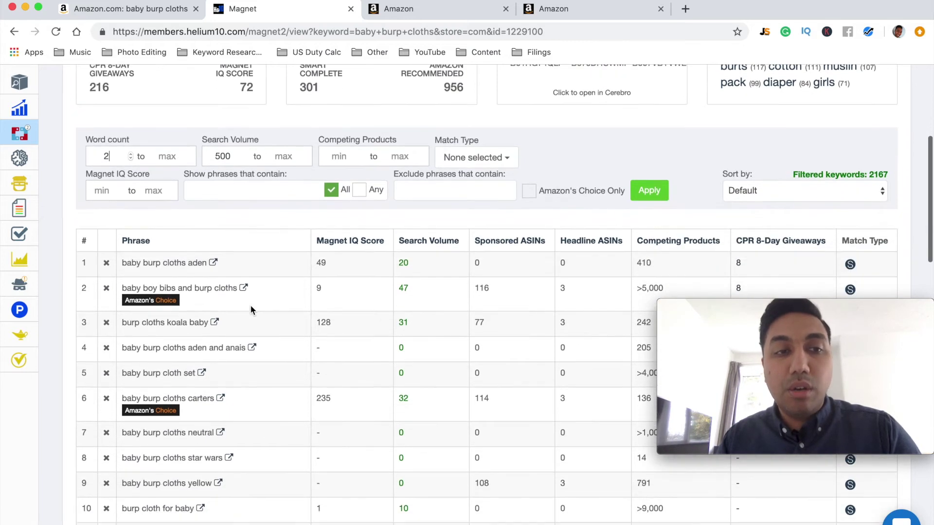
scroll(250, 304, "down", 1)
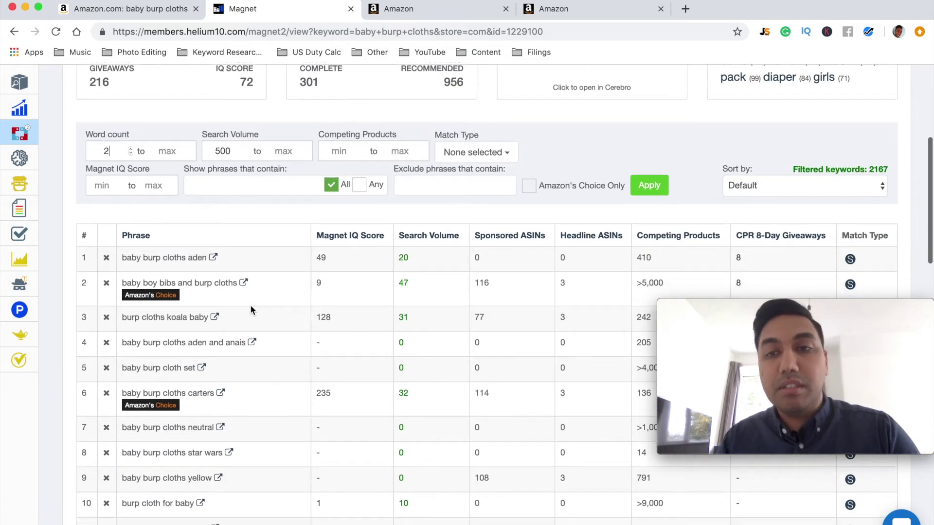
left_click(639, 190)
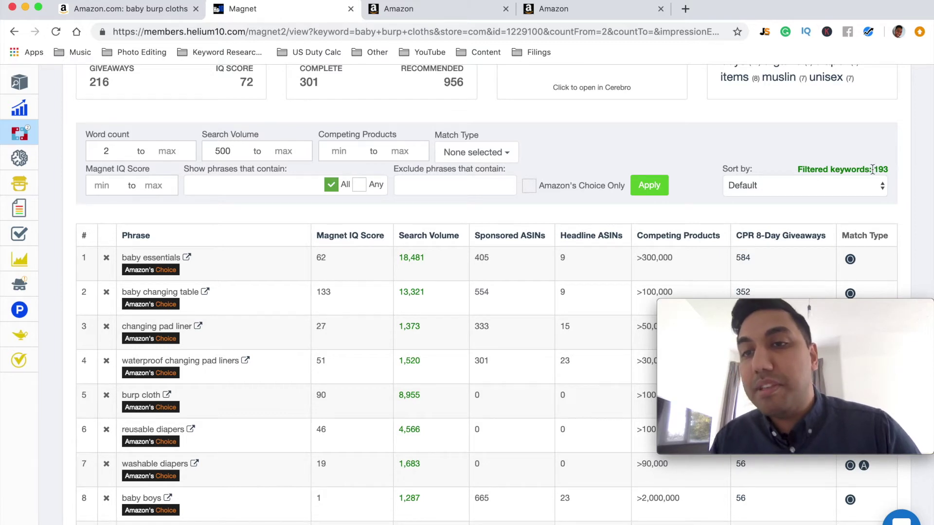
Check the filtered keyword count and look through the remaining phrases and their search volumes.
left_click_drag(889, 170, 831, 168)
left_click(832, 168)
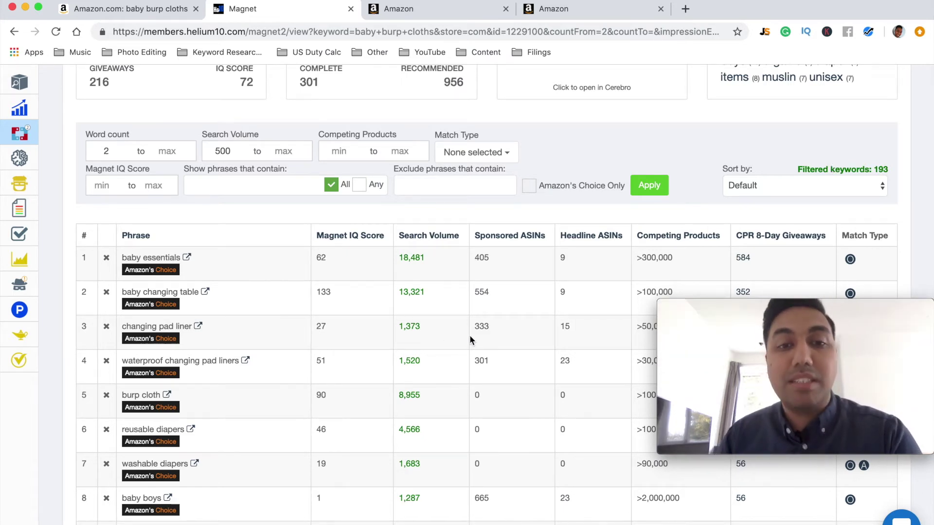
scroll(470, 339, "down", 3)
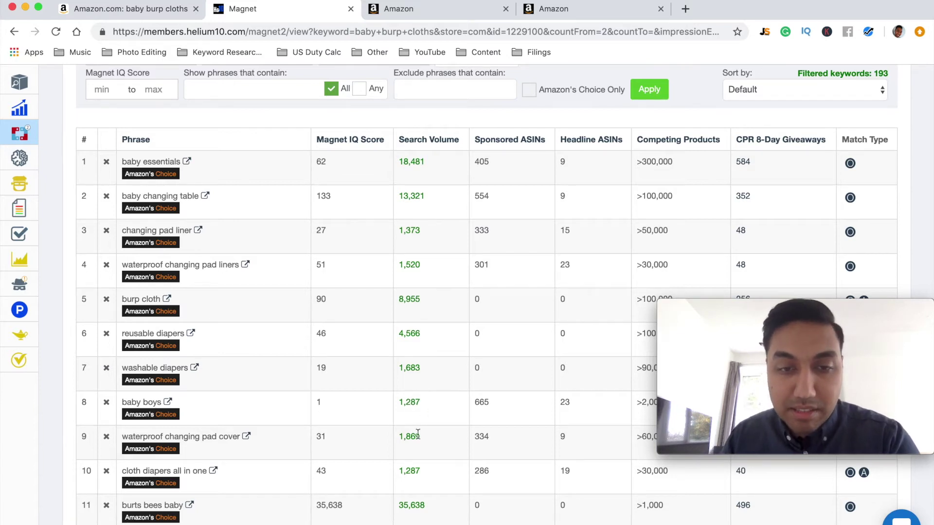
scroll(415, 481, "down", 5)
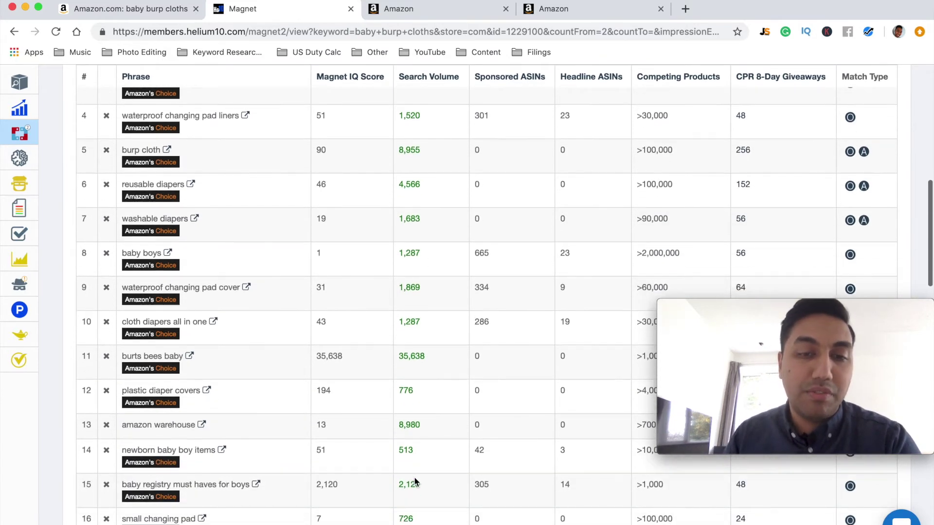
scroll(415, 482, "up", 5)
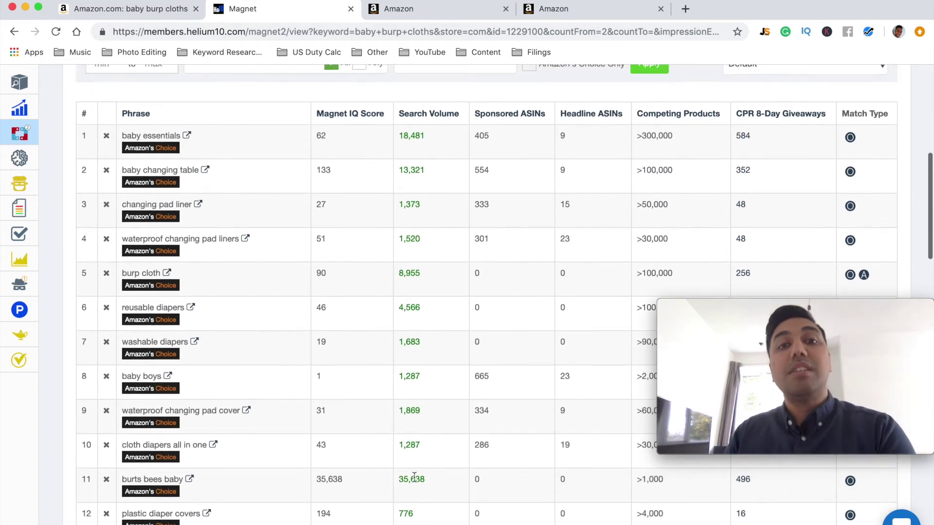
Open the Amazon search results for the phrase "baby essentials" and examine what kinds of products are listed.
scroll(414, 477, "up", 1)
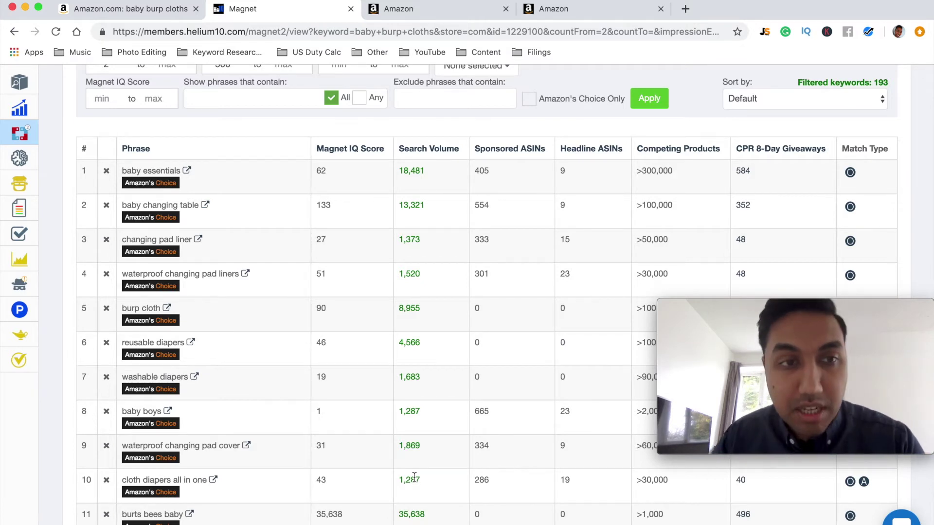
scroll(414, 477, "up", 3)
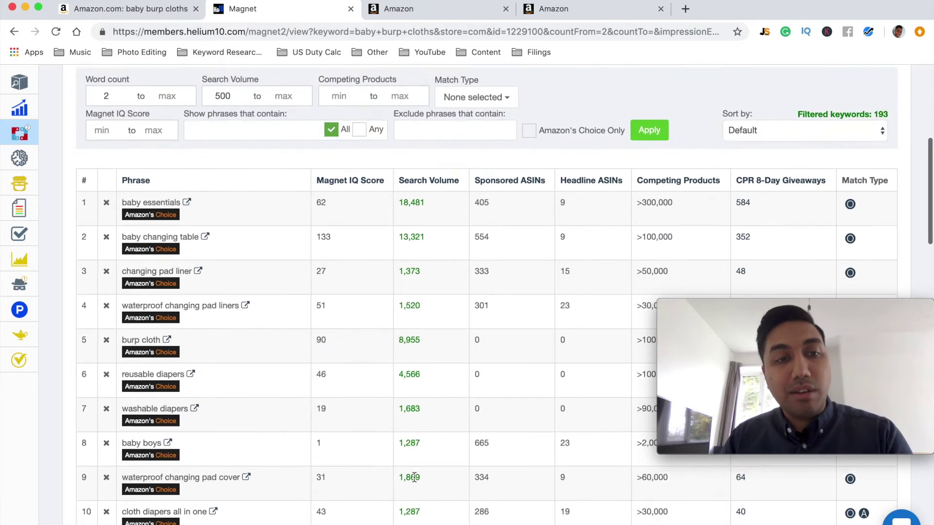
scroll(414, 479, "down", 5)
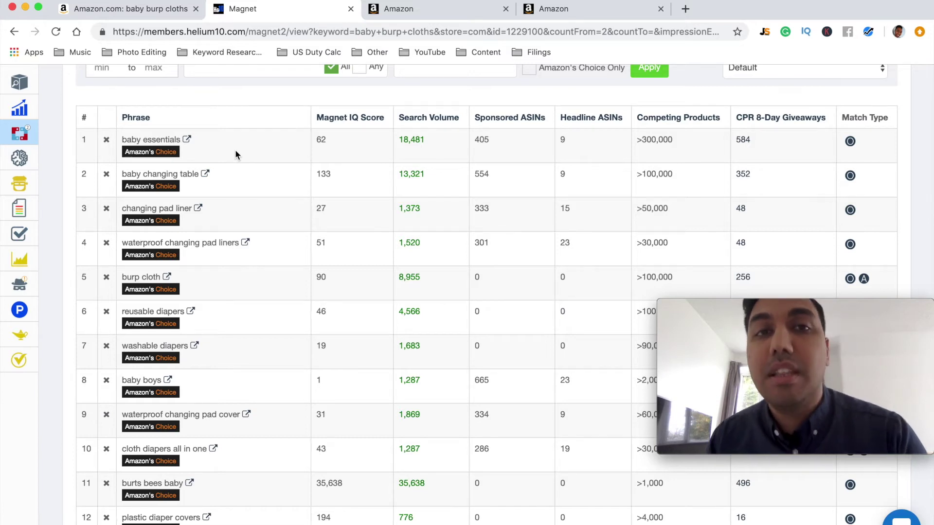
left_click(187, 141)
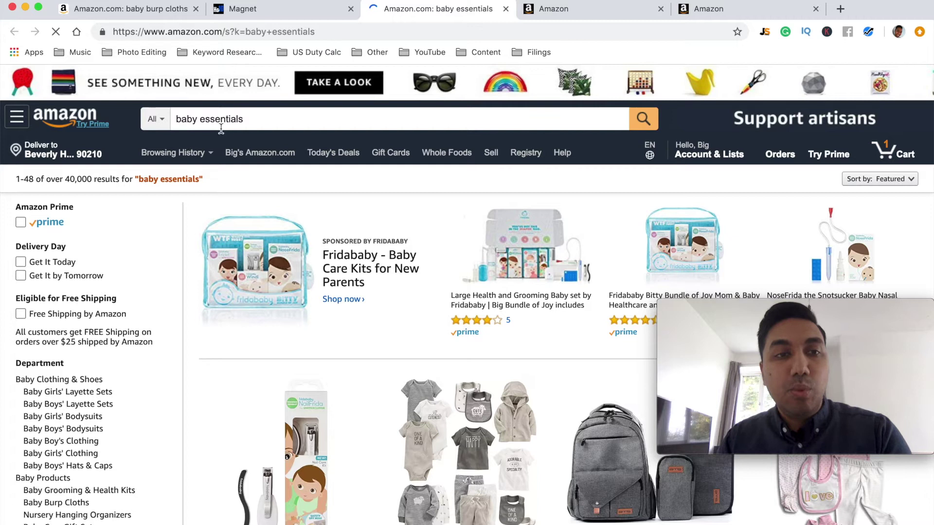
scroll(387, 313, "down", 3)
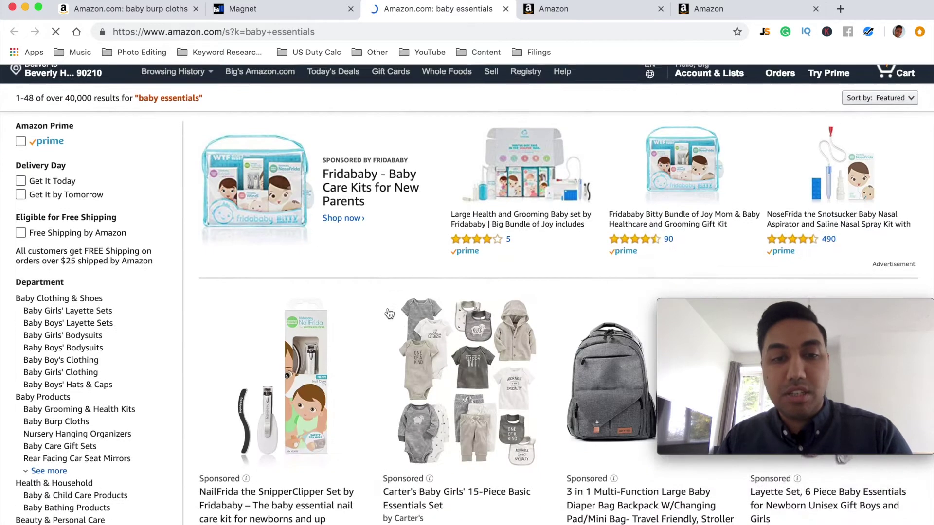
scroll(389, 313, "down", 5)
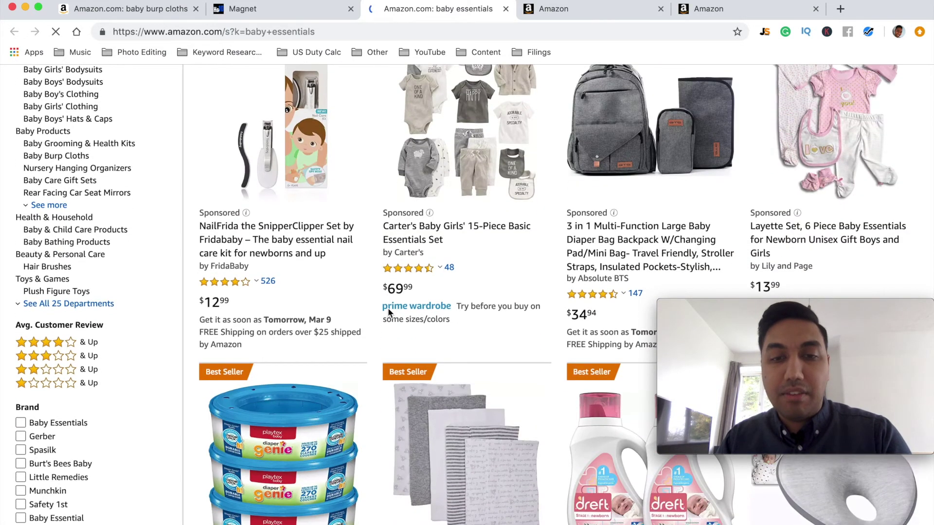
scroll(388, 311, "down", 5)
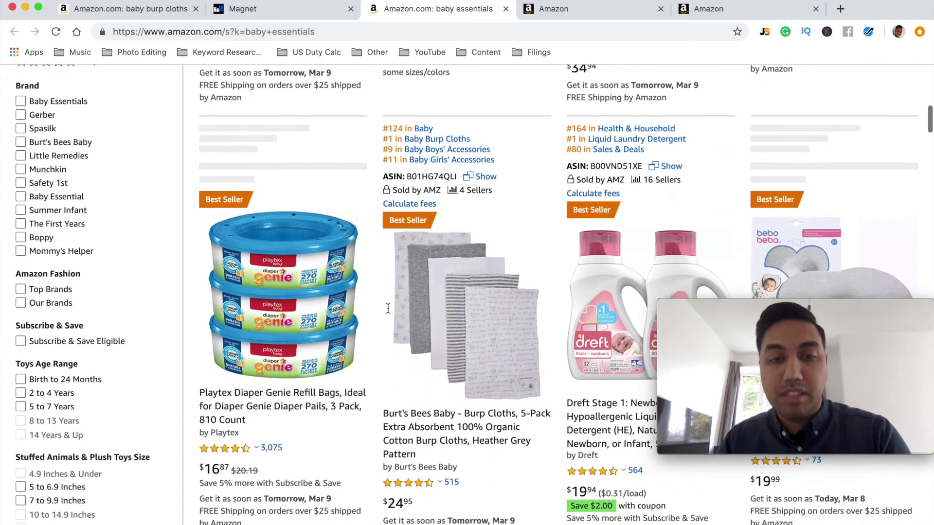
scroll(389, 314, "down", 1)
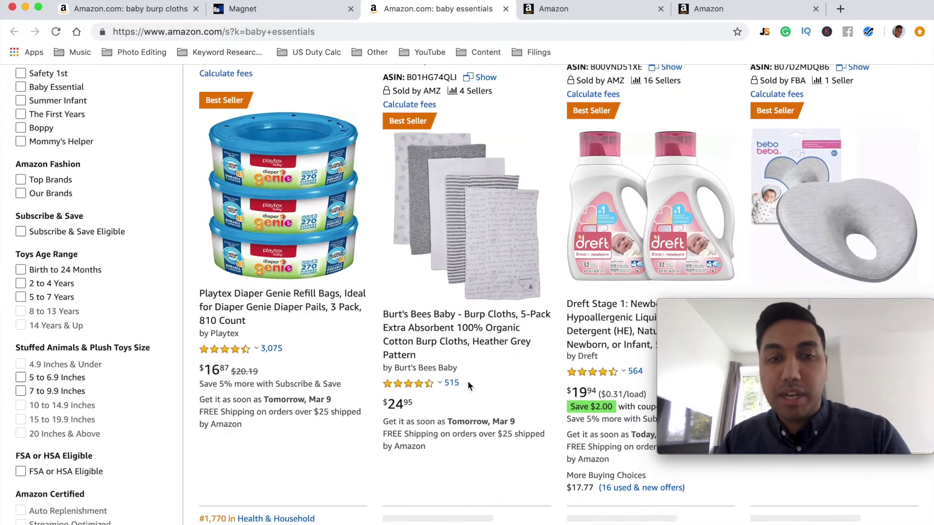
scroll(467, 428, "down", 4)
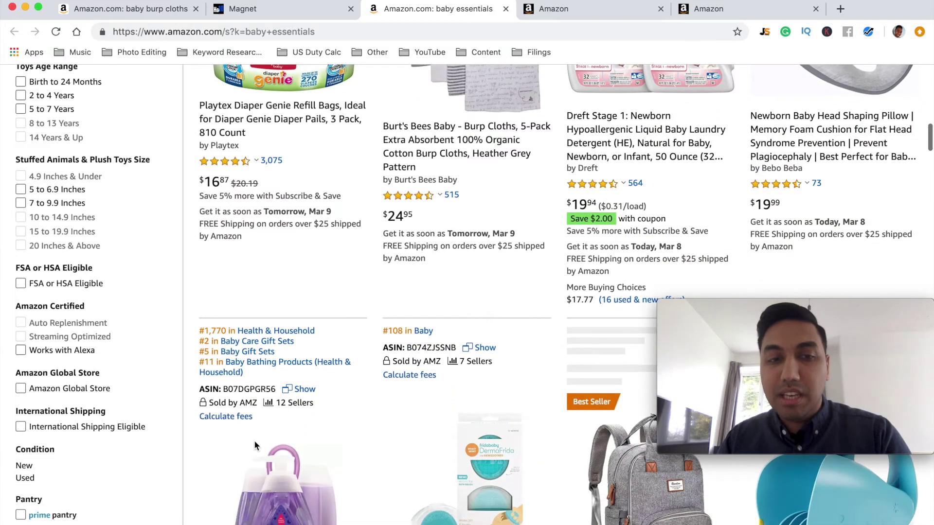
scroll(252, 442, "down", 10)
scroll(252, 447, "down", 14)
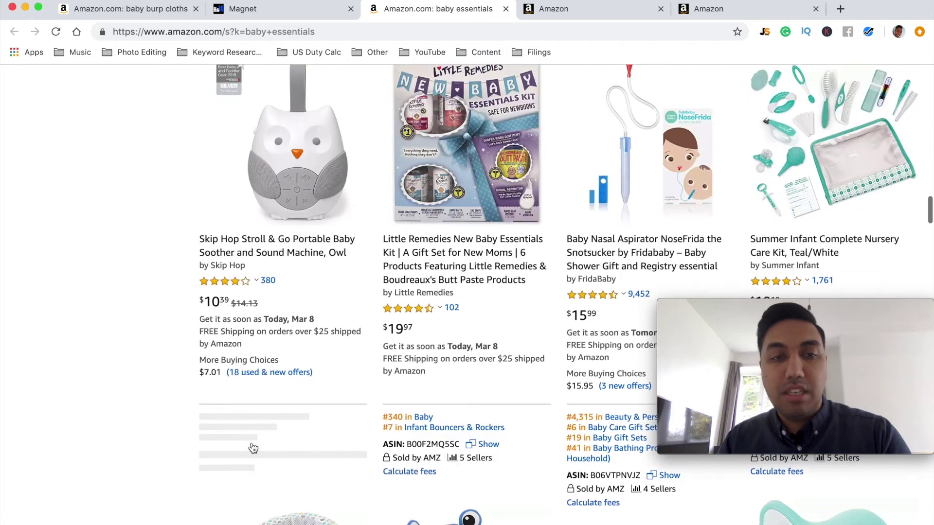
scroll(253, 448, "down", 6)
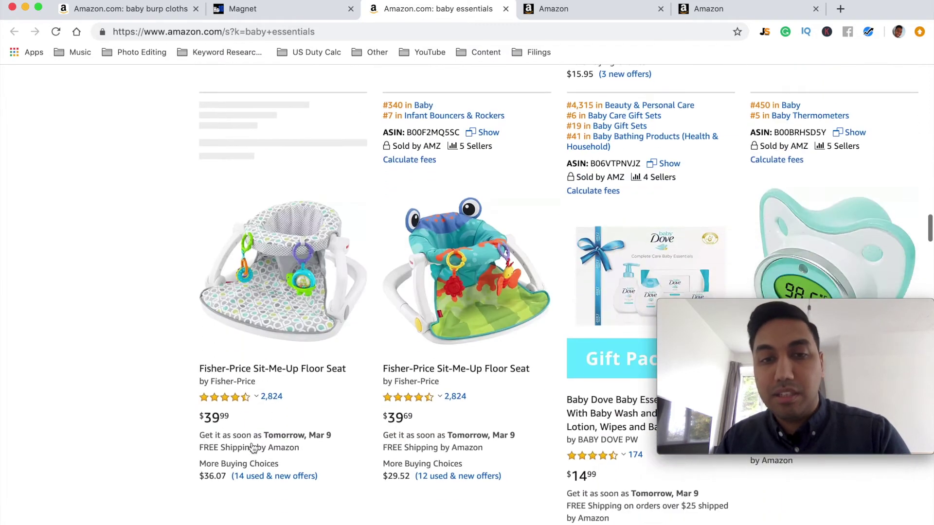
Close the "baby essentials" search results and remove that phrase from the Magnet keyword list.
scroll(252, 442, "up", 20)
scroll(252, 443, "up", 14)
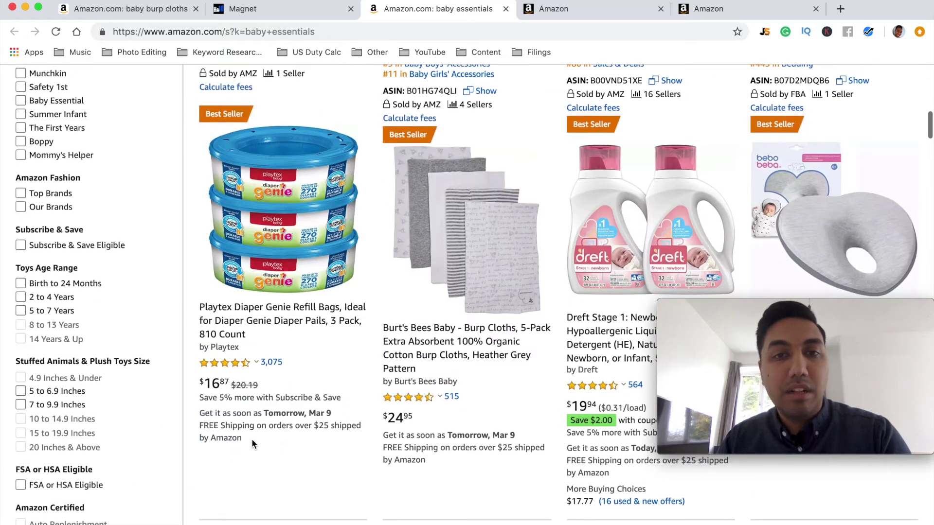
scroll(252, 442, "up", 8)
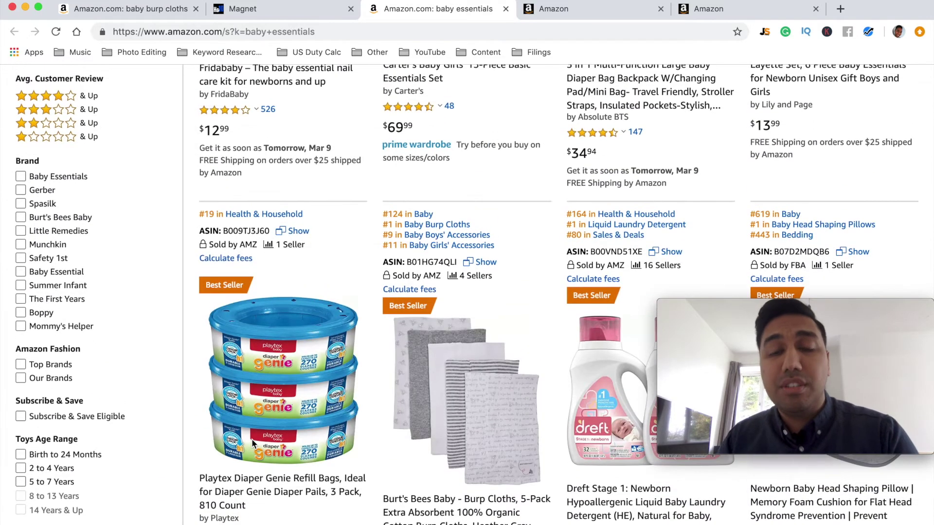
scroll(252, 439, "up", 7)
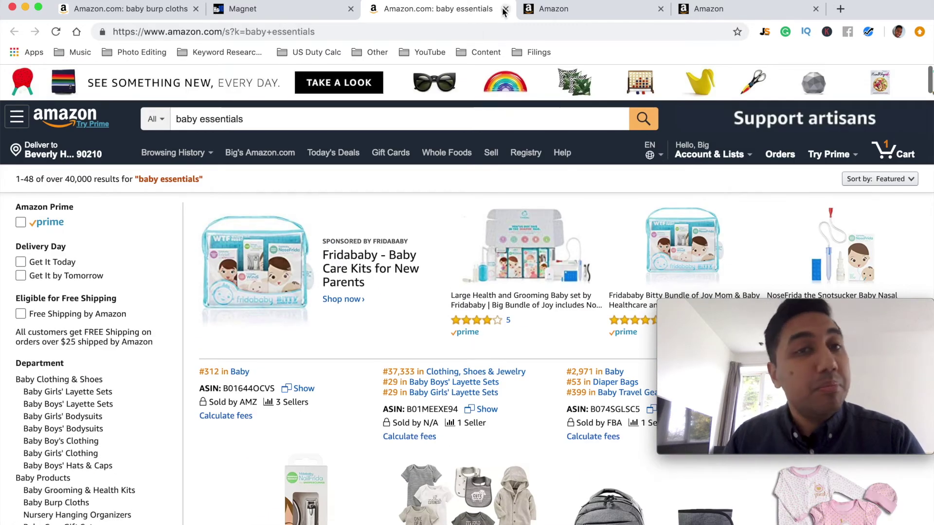
left_click(505, 9)
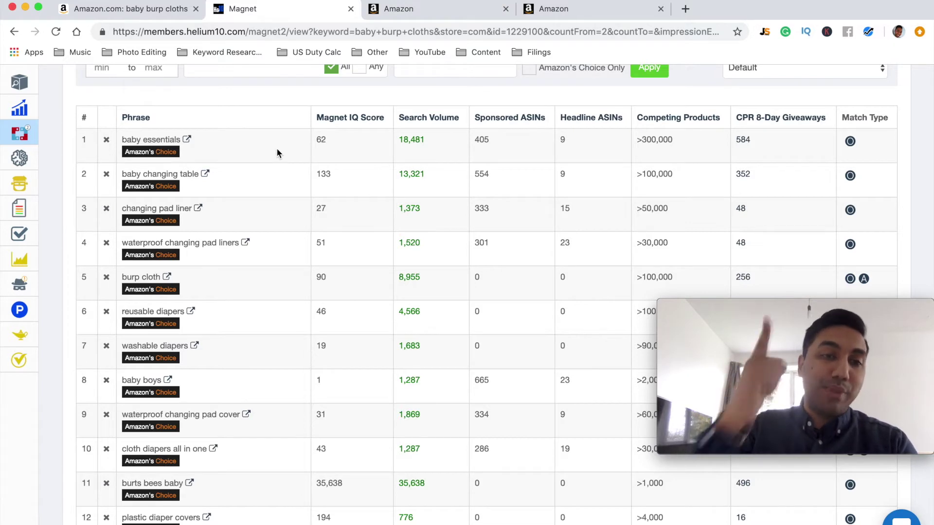
left_click(106, 142)
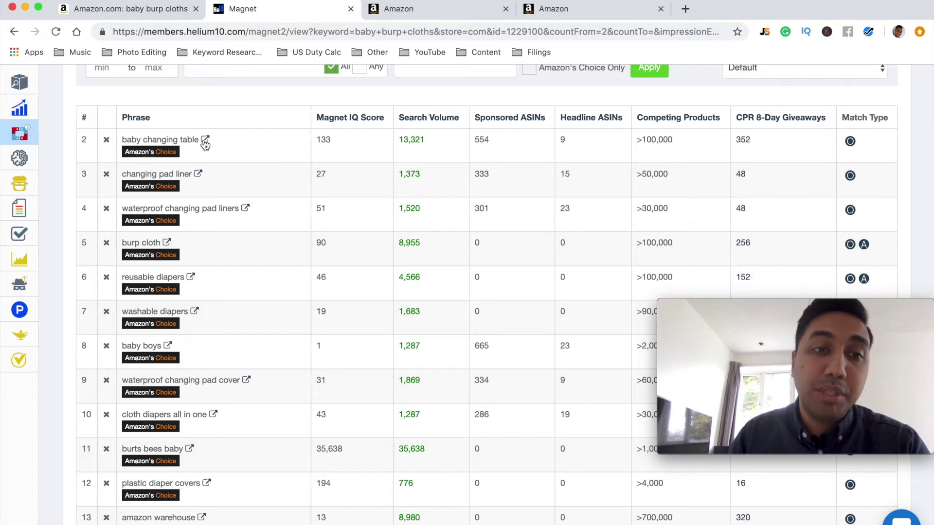
Check the Amazon search results for "baby changing table" for relevance, and remove that phrase from the keyword list.
left_click(204, 141)
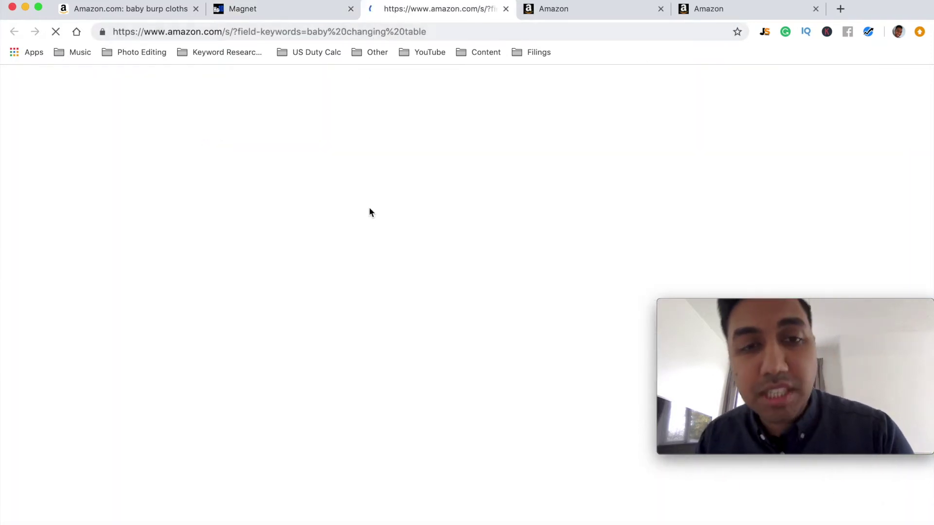
scroll(371, 282, "down", 6)
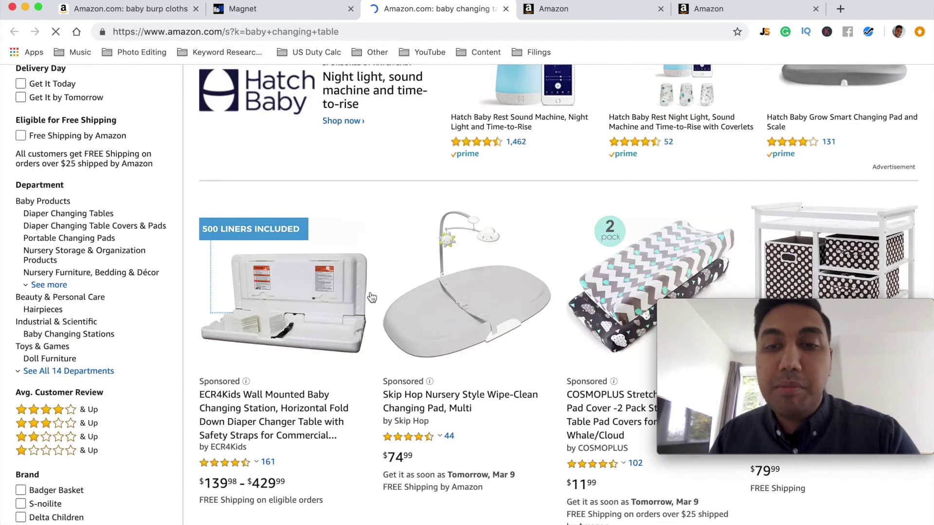
scroll(372, 297, "down", 10)
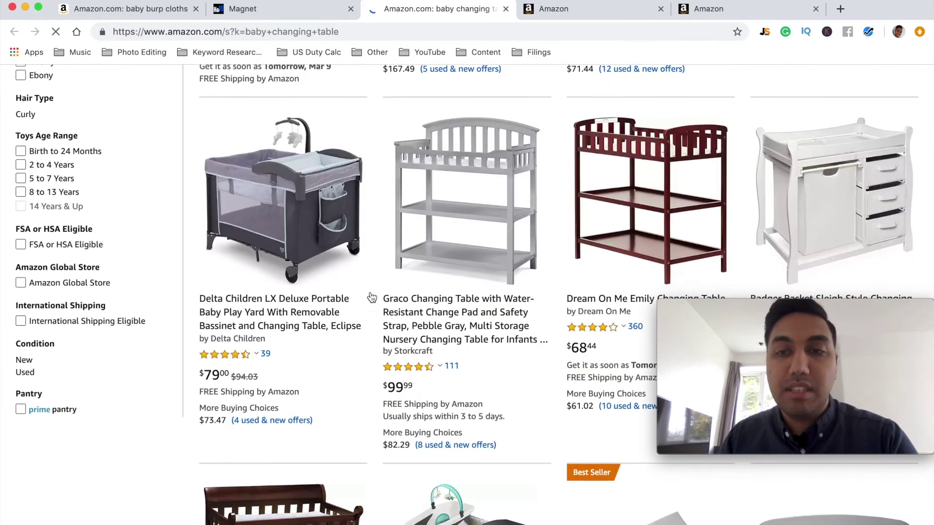
scroll(372, 297, "down", 10)
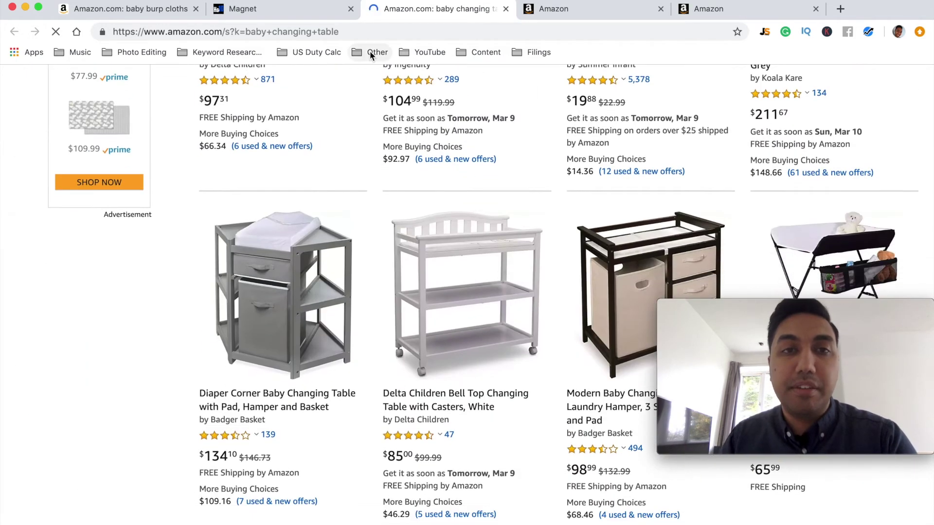
left_click(506, 9)
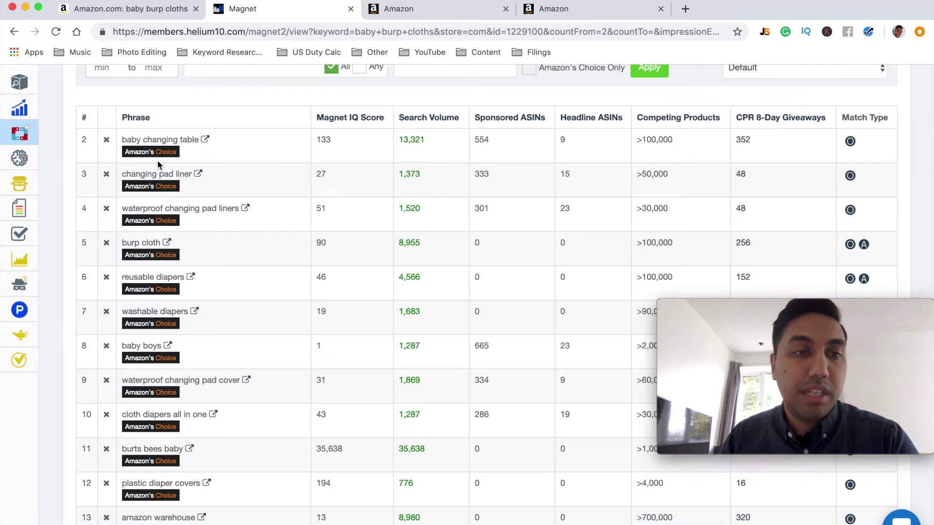
left_click(107, 141)
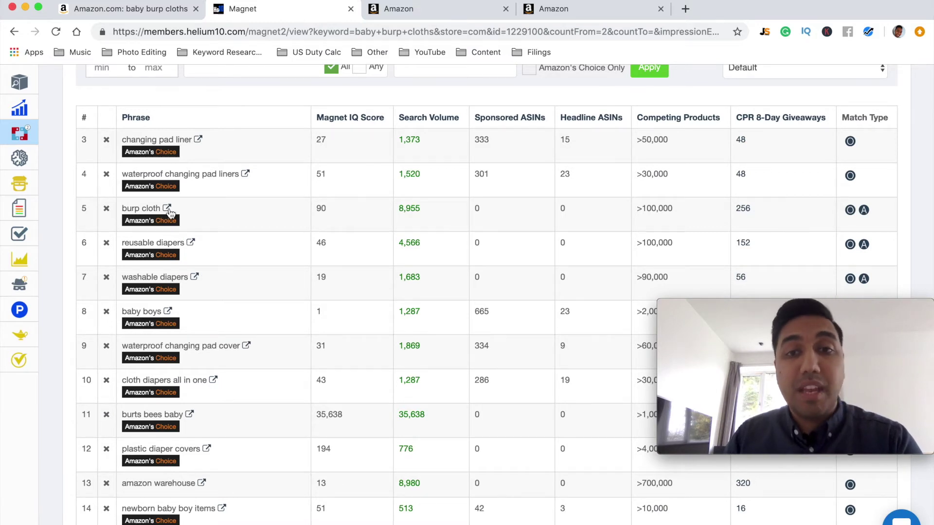
Check the search volume of "burp cloth" and examine its Amazon search results for relevant products, closing them when done.
left_click_drag(424, 209, 395, 213)
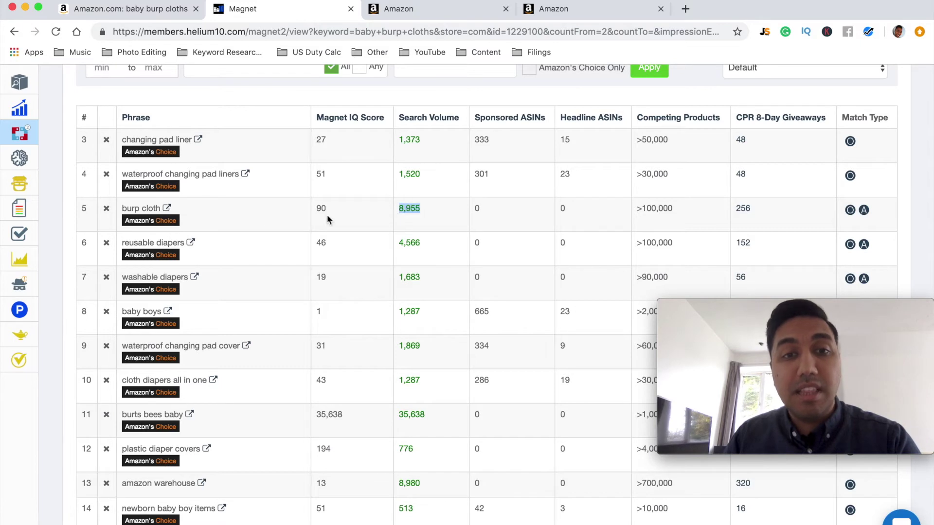
left_click(167, 208)
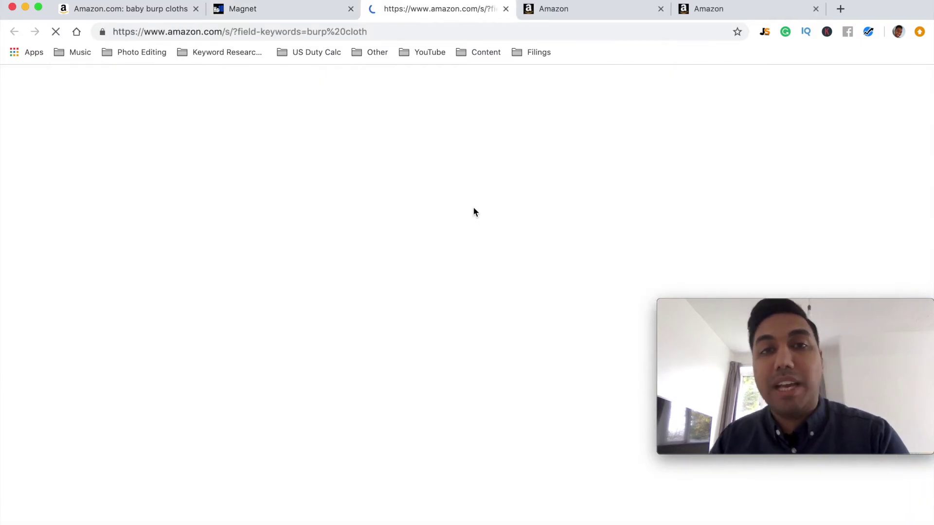
scroll(474, 212, "down", 2)
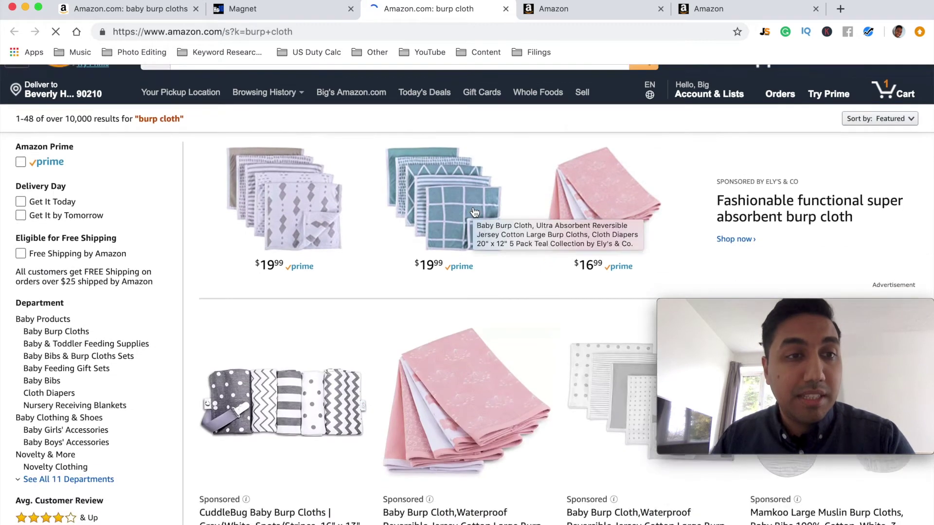
scroll(474, 212, "down", 5)
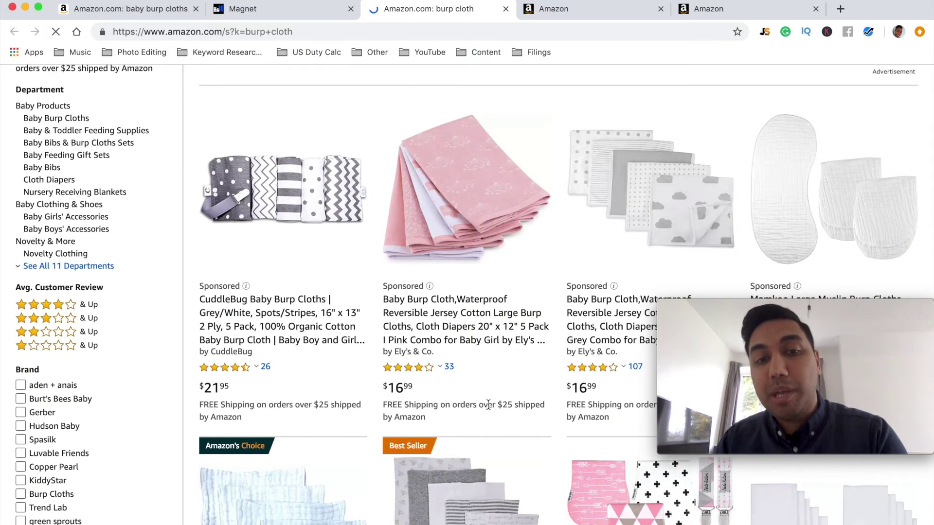
scroll(489, 405, "down", 10)
scroll(495, 408, "down", 12)
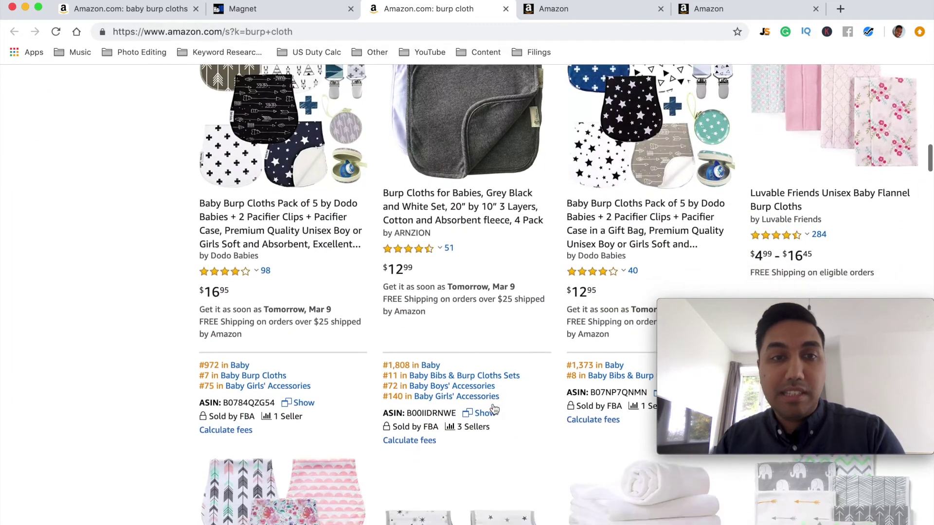
scroll(494, 409, "down", 7)
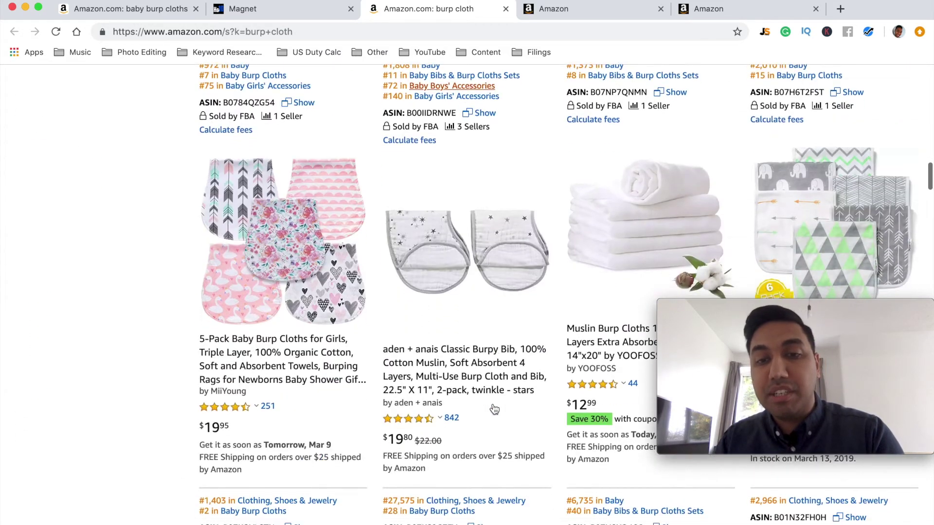
scroll(493, 407, "down", 6)
scroll(492, 407, "up", 13)
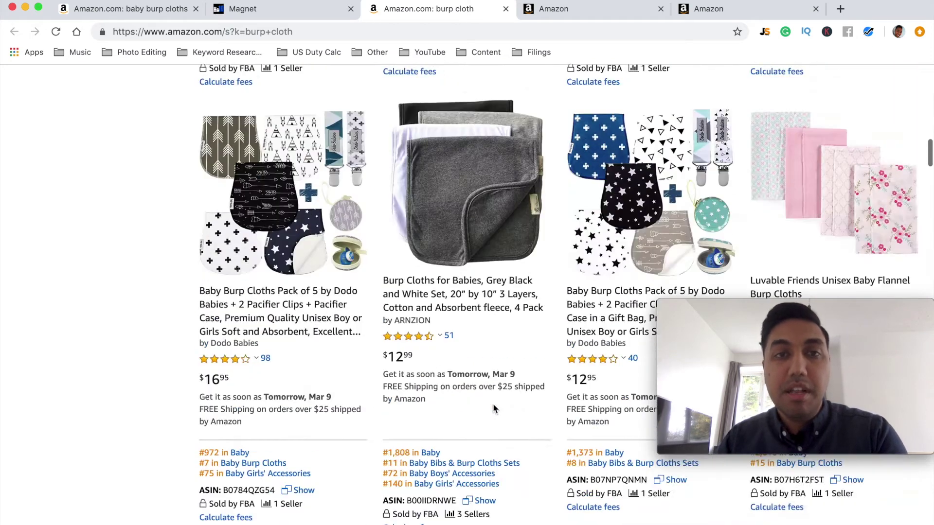
scroll(492, 404, "up", 3)
left_click(505, 8)
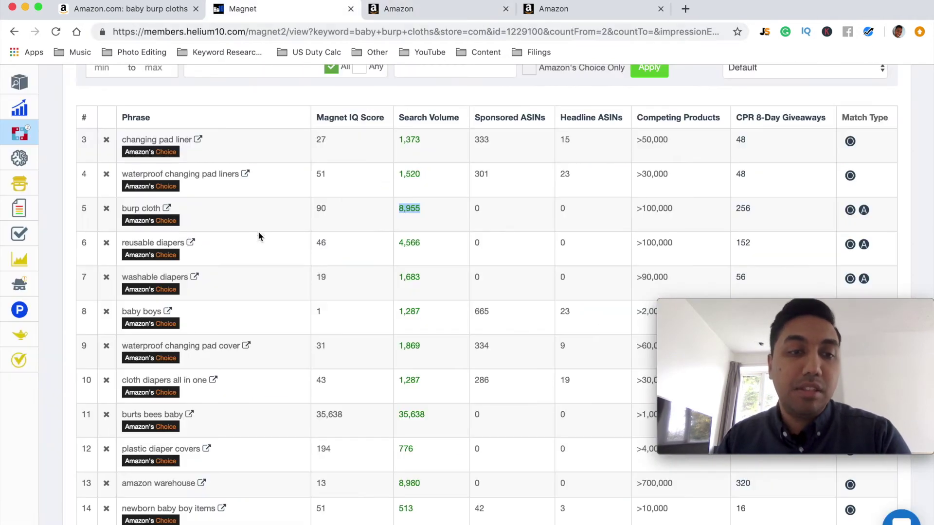
Look through the remaining phrases further down the keyword table and judge their relevance to baby burp cloths.
scroll(226, 448, "down", 10)
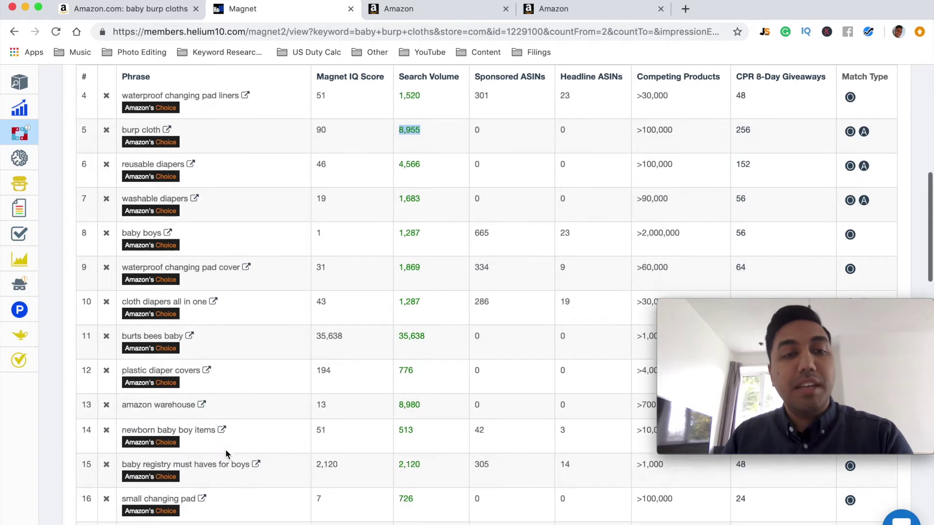
scroll(226, 449, "down", 5)
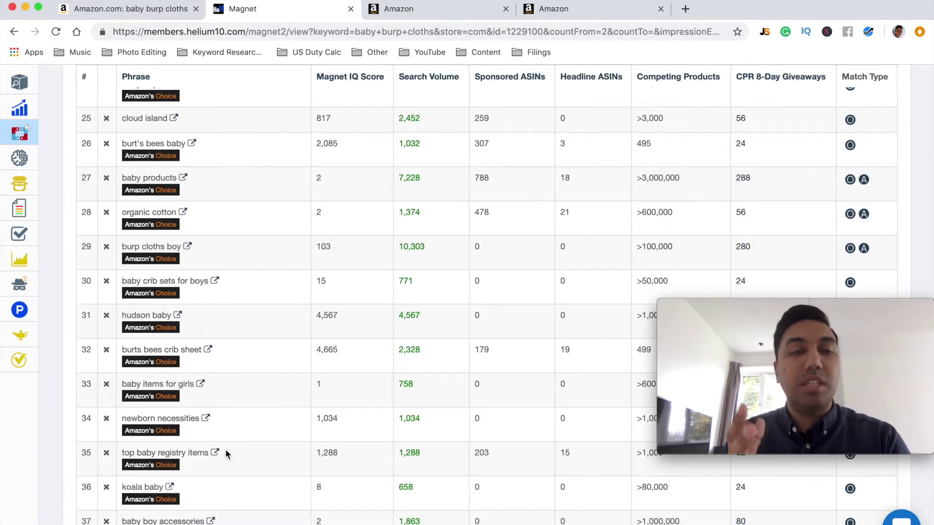
scroll(226, 452, "down", 5)
scroll(226, 452, "down", 2)
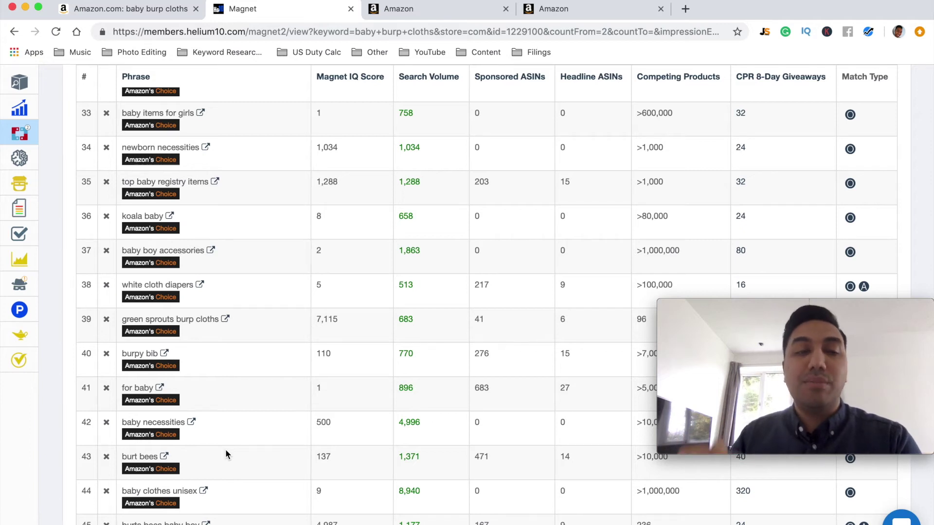
scroll(226, 454, "down", 3)
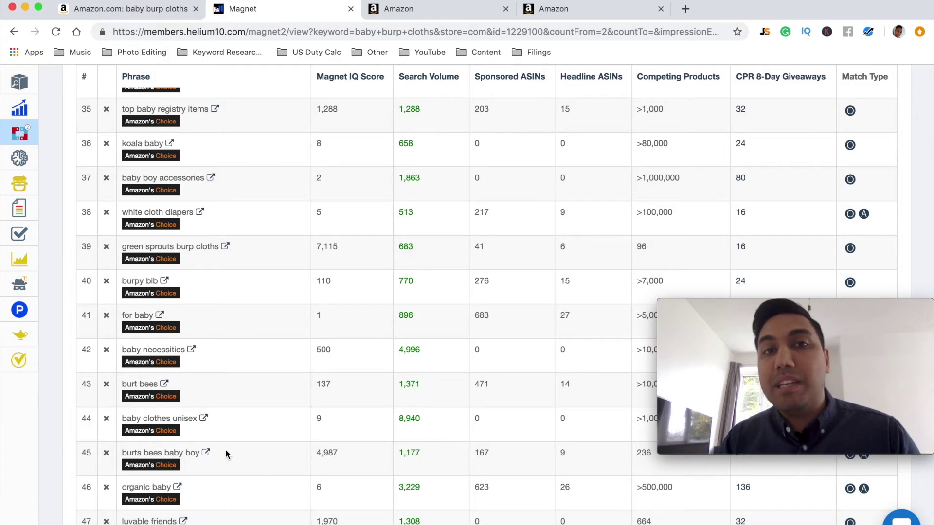
scroll(226, 453, "up", 10)
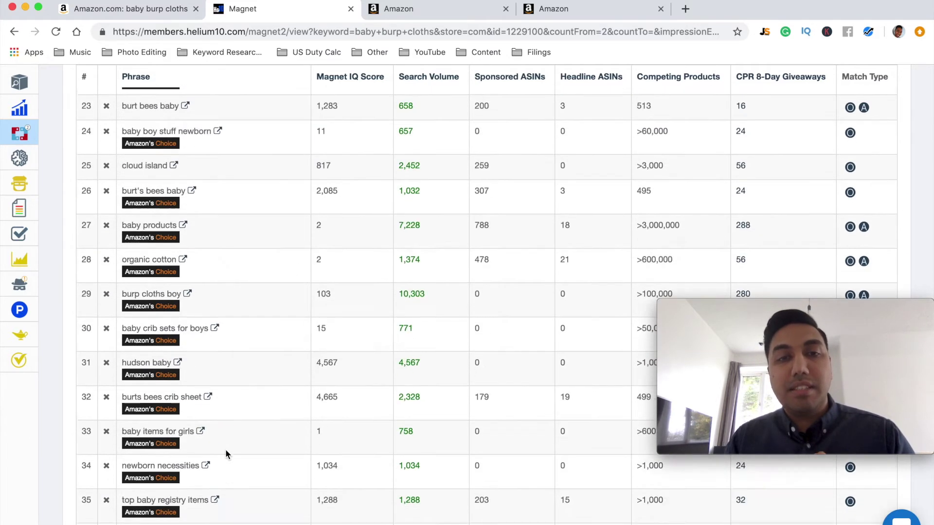
Export the filtered Magnet keyword list for baby burp cloths to Frankenstein.
scroll(226, 453, "up", 12)
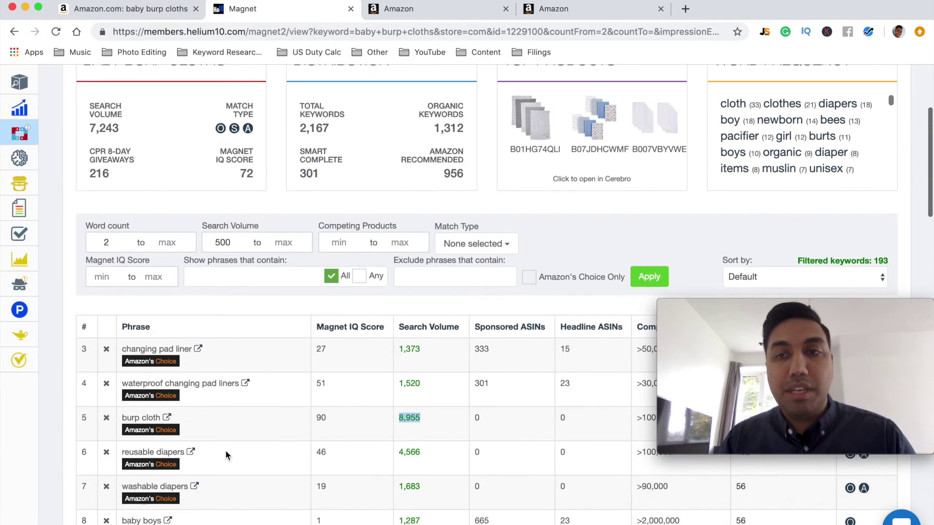
scroll(225, 450, "up", 3)
scroll(225, 450, "down", 5)
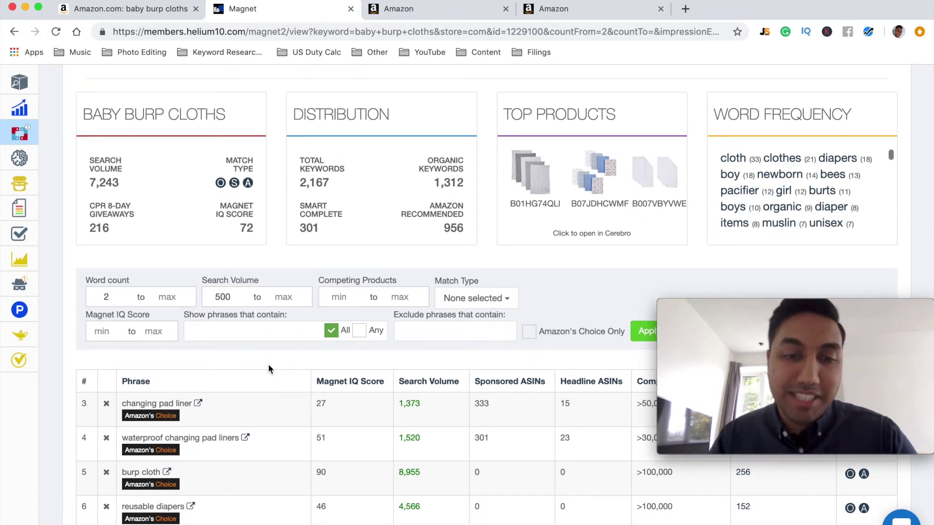
scroll(269, 369, "up", 2)
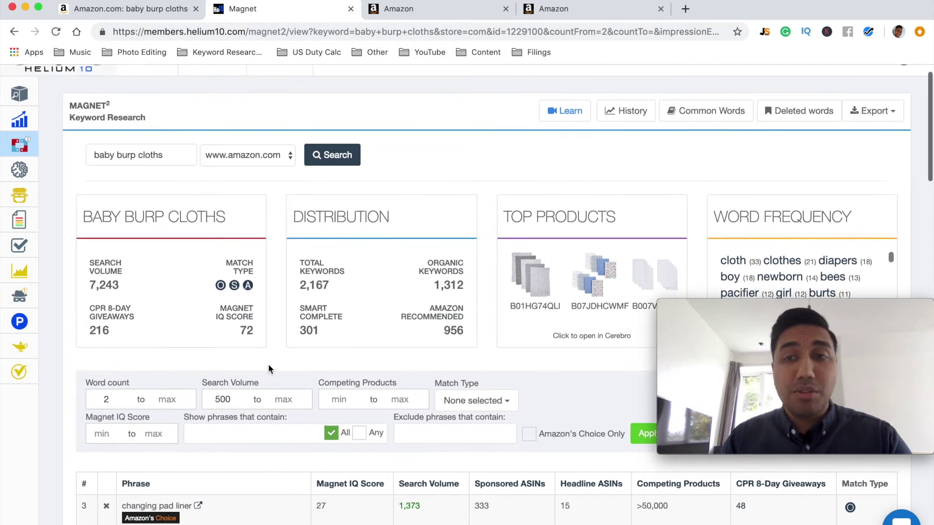
left_click(896, 115)
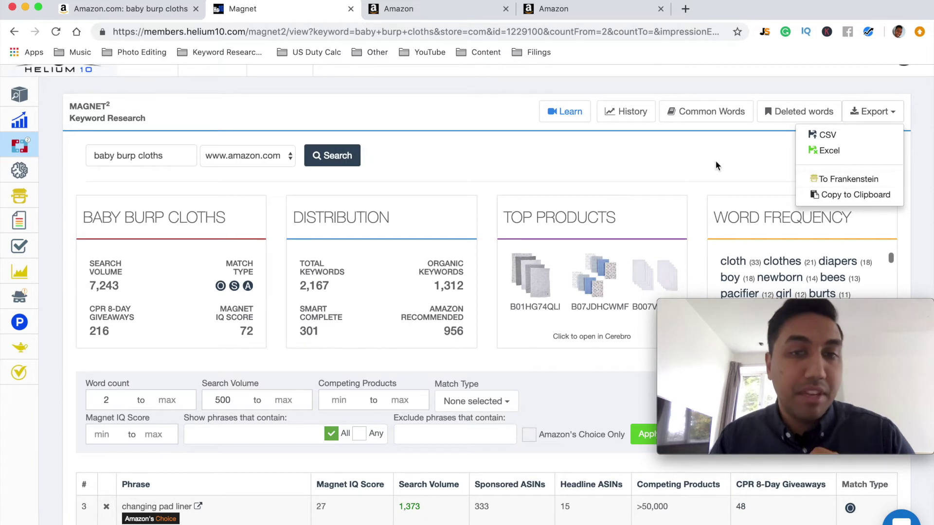
left_click(842, 180)
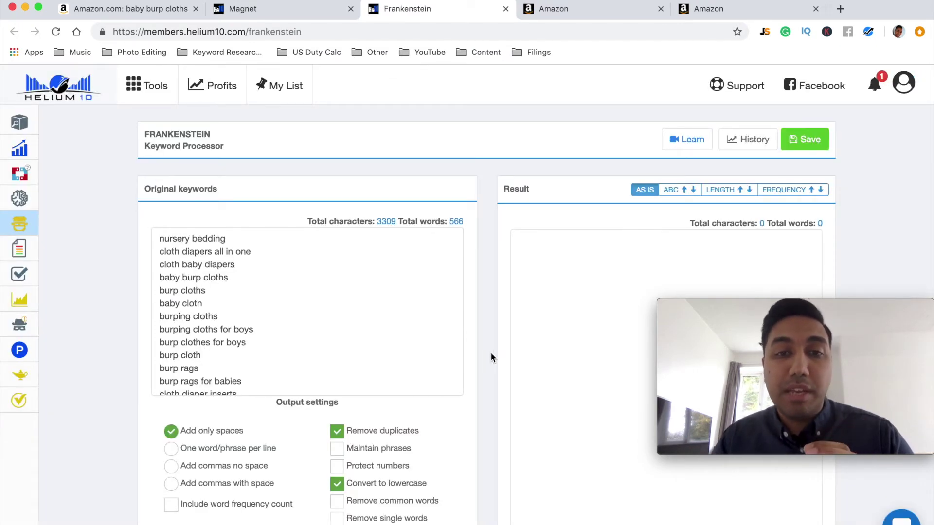
Process the imported keywords in Frankenstein with only spaces added, duplicates removed and lowercase conversion, and review the resulting words.
scroll(485, 359, "down", 3)
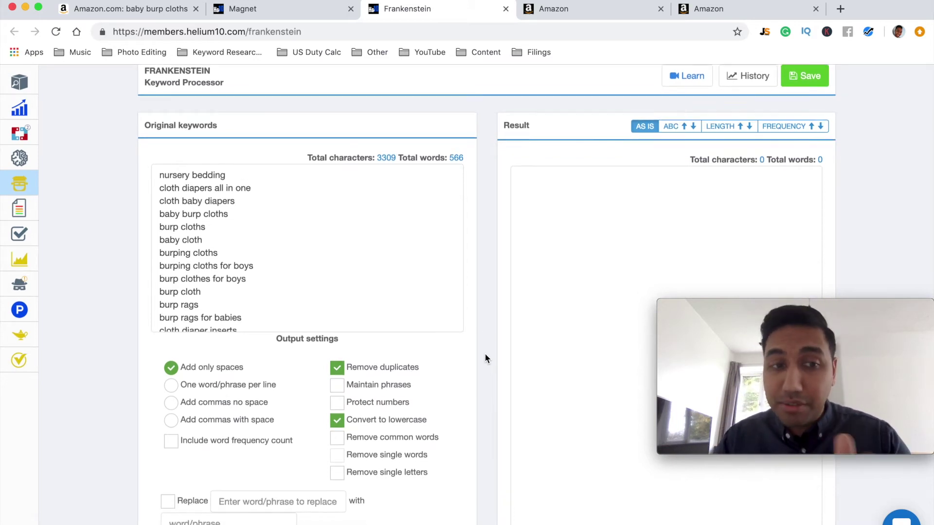
scroll(485, 359, "down", 1)
scroll(485, 359, "up", 3)
scroll(485, 359, "down", 3)
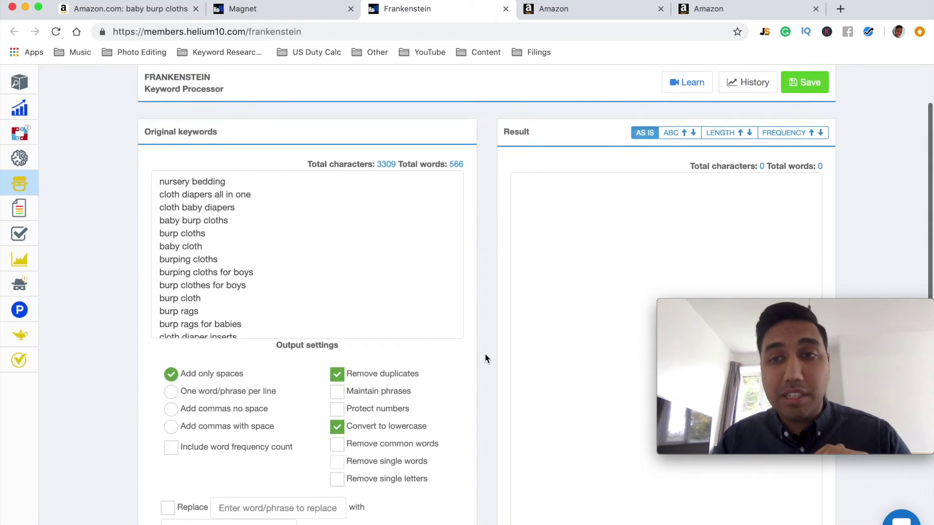
scroll(485, 359, "up", 2)
scroll(485, 359, "down", 4)
scroll(485, 359, "down", 2)
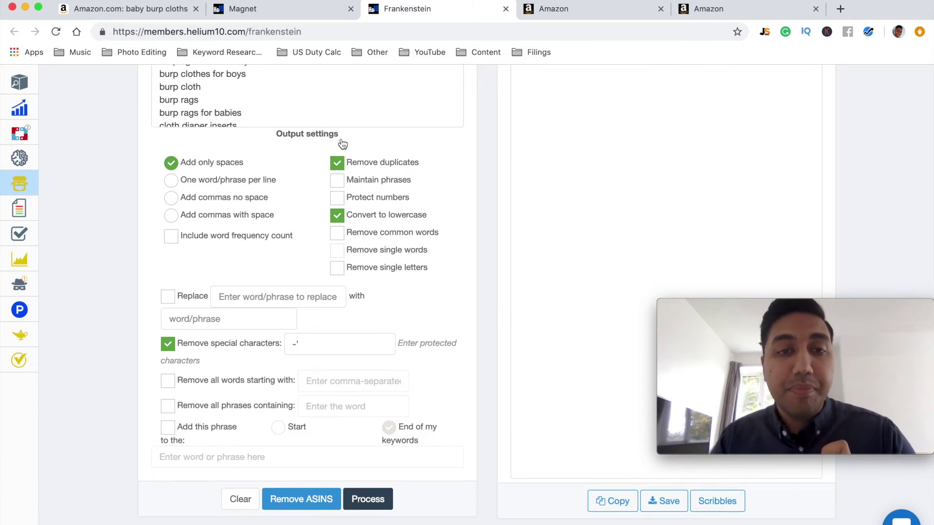
left_click(377, 507)
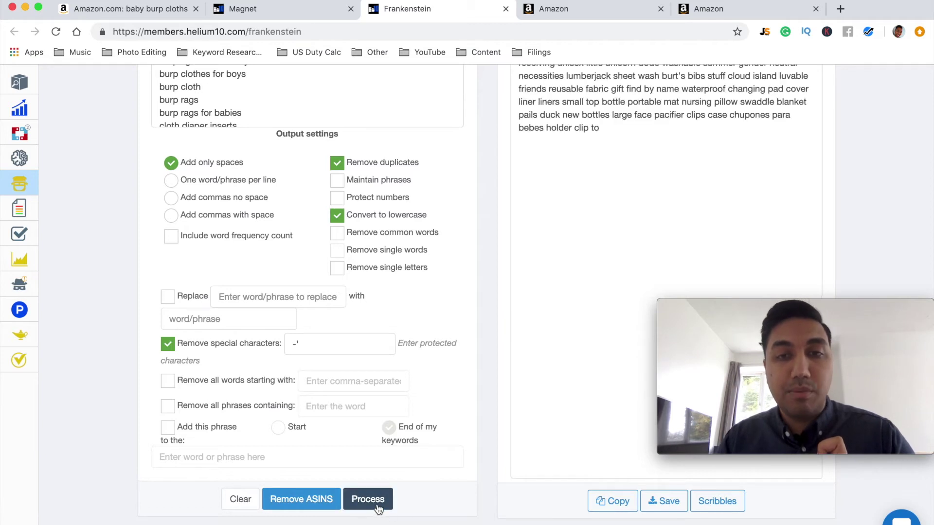
scroll(496, 325, "up", 3)
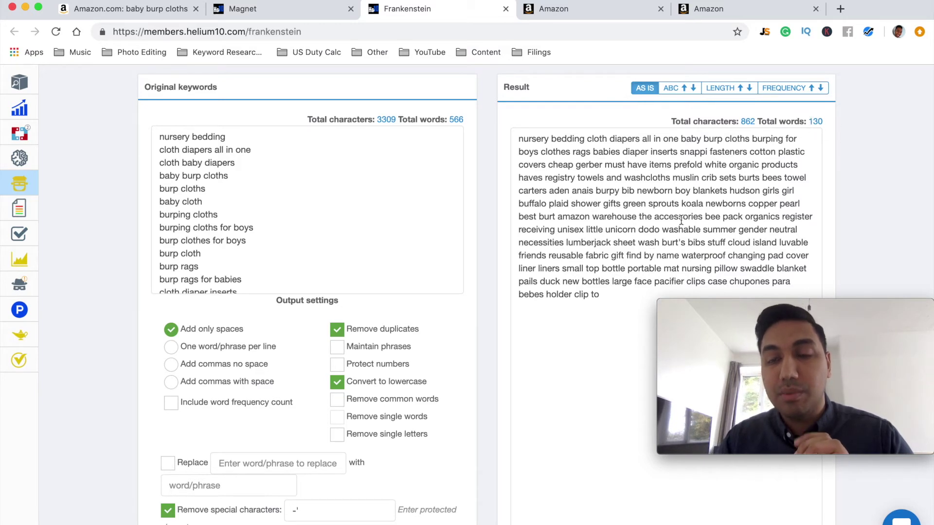
Send the processed words to Scribbles and apply them as the keyword list for the listing.
scroll(582, 378, "down", 3)
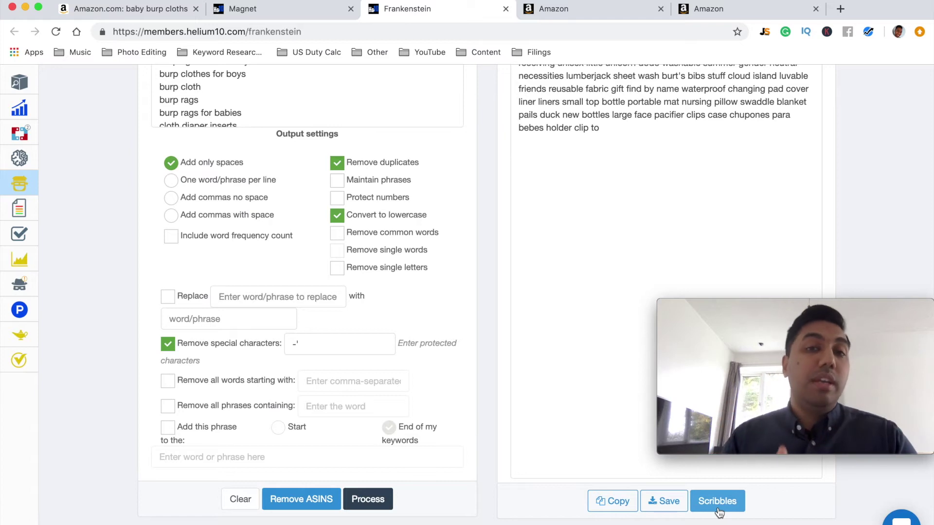
left_click(718, 510)
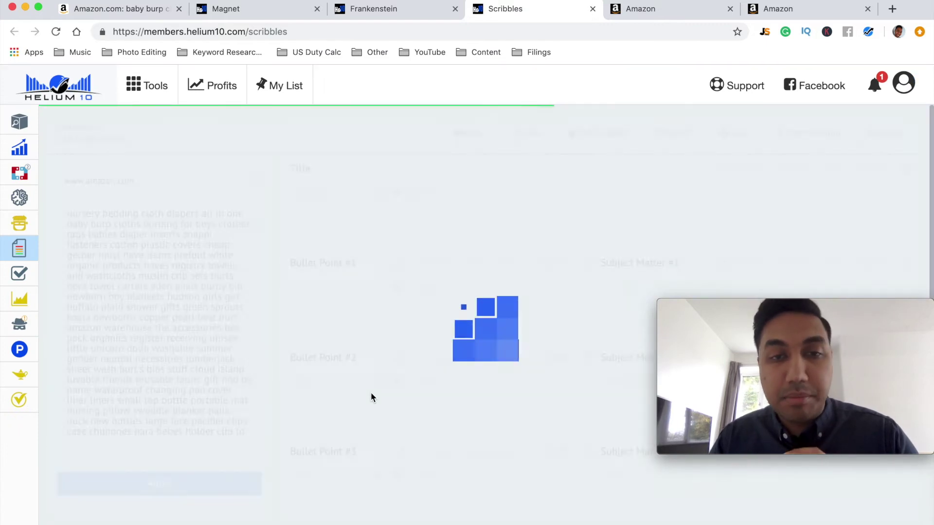
scroll(371, 398, "down", 2)
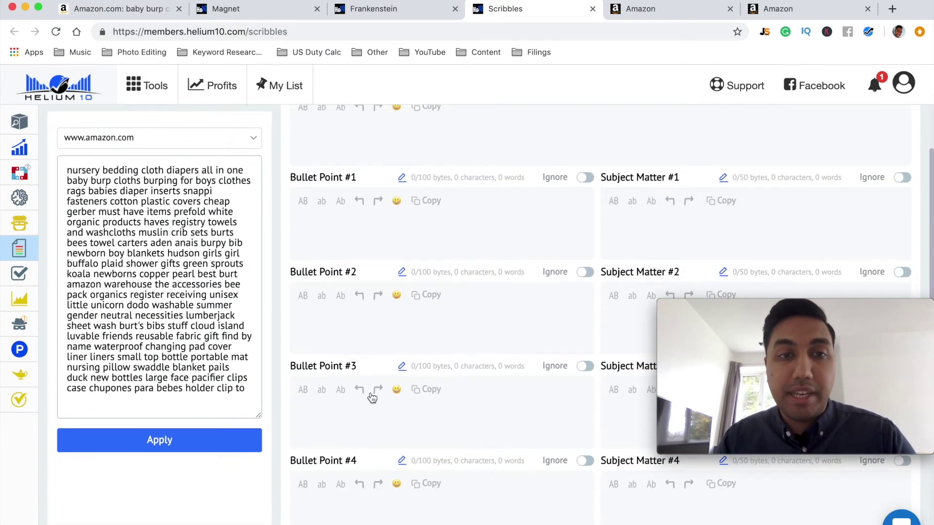
scroll(372, 398, "up", 2)
left_click(208, 457)
Draft the listing title "Baby burp cloth for girls baby" in Scribbles.
left_click(344, 176)
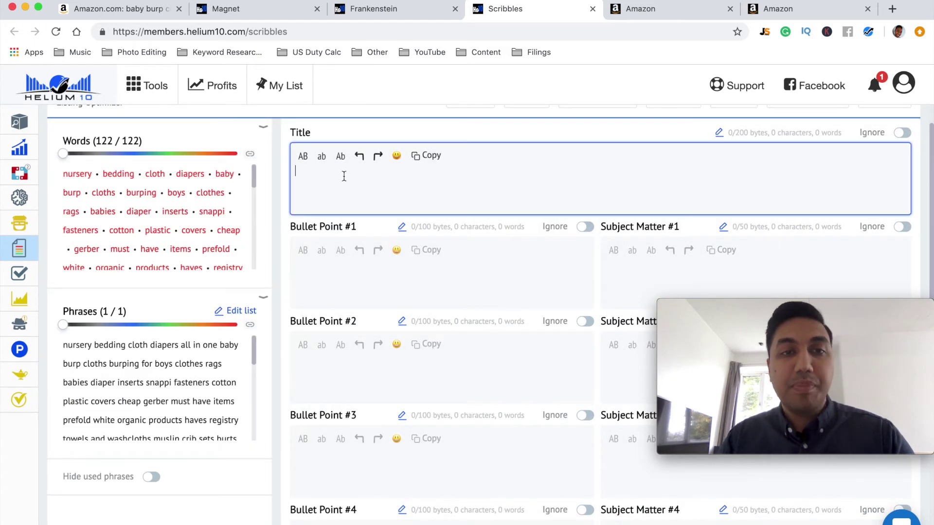
type("Baby b")
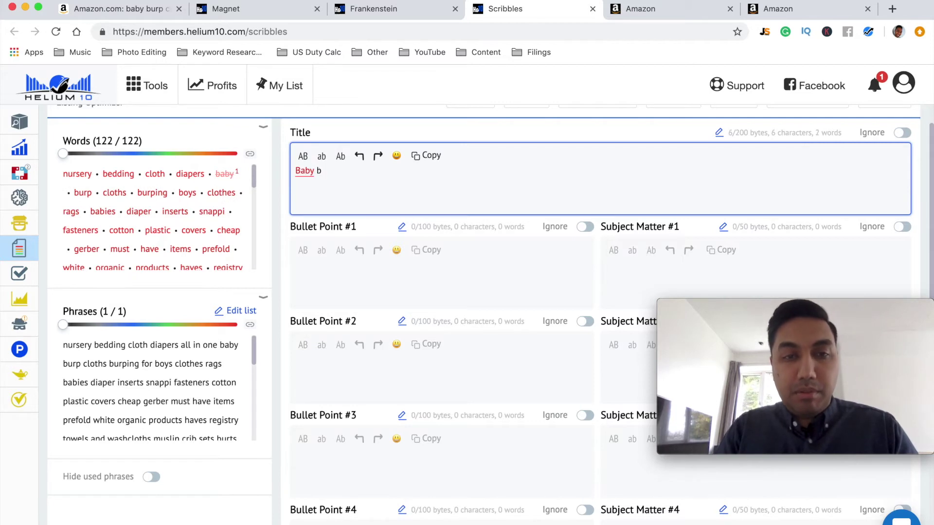
type("yuurp clo")
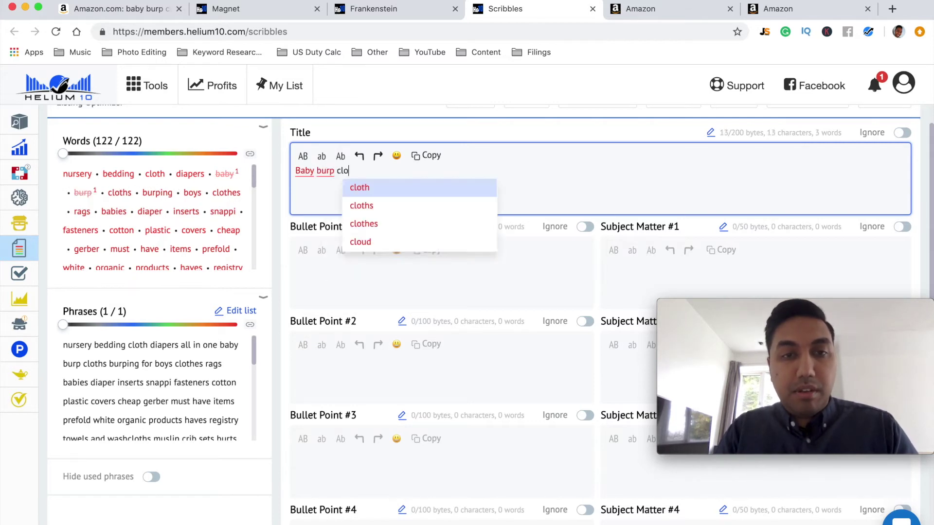
type("th for ")
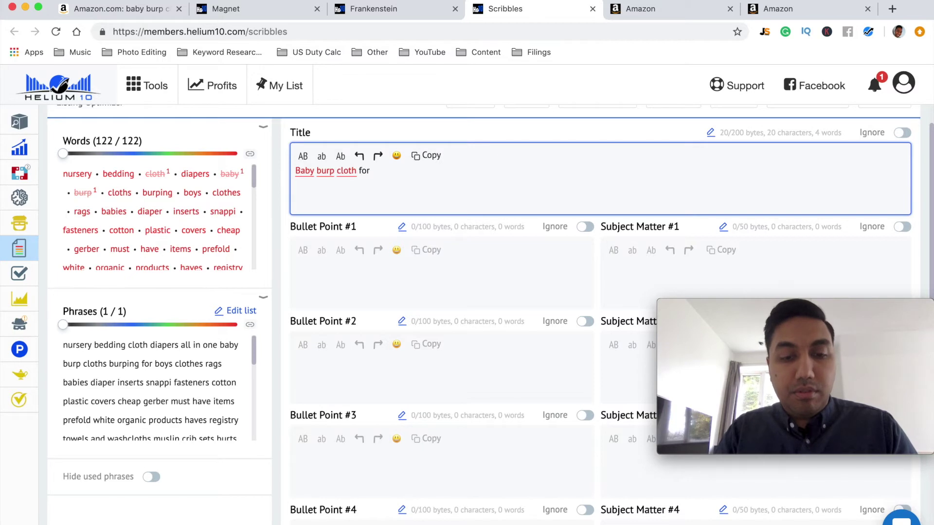
type("girls")
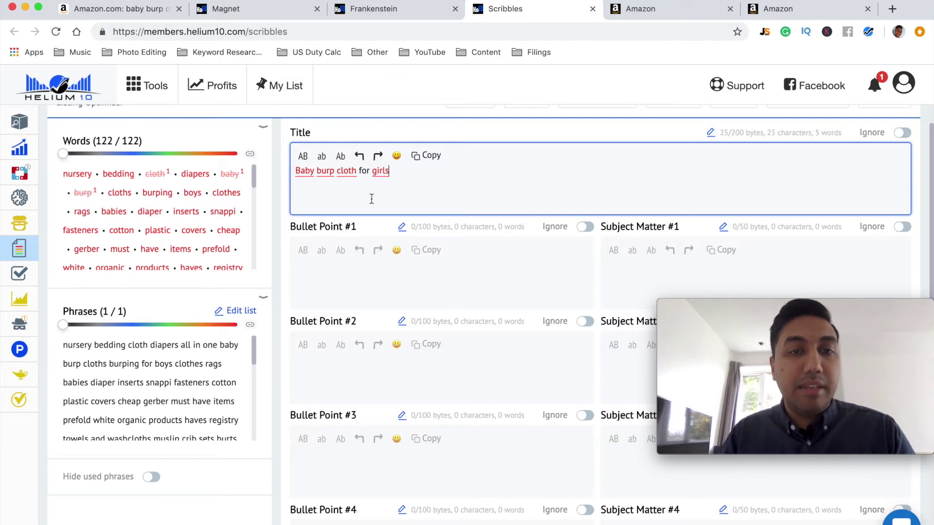
type("baby")
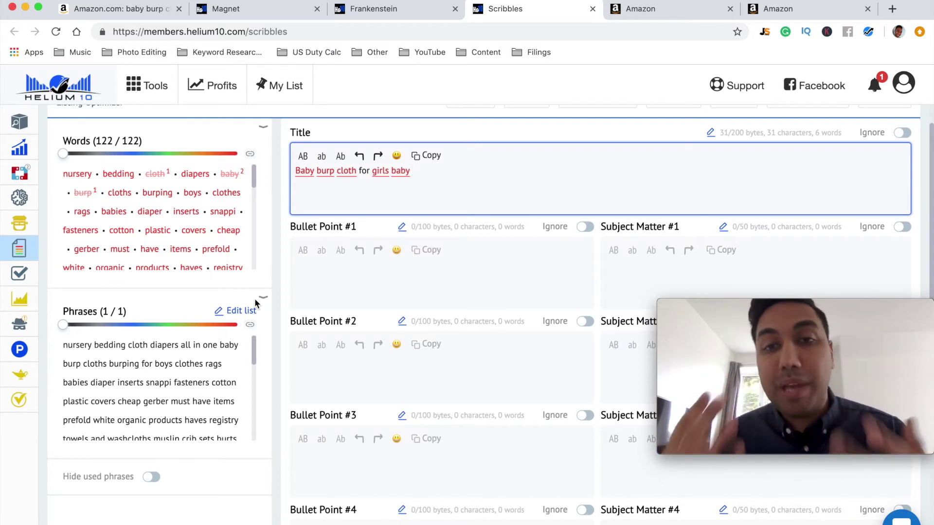
Close Scribbles and Frankenstein, and copy the Magnet keyword list to the clipboard.
left_click(592, 9)
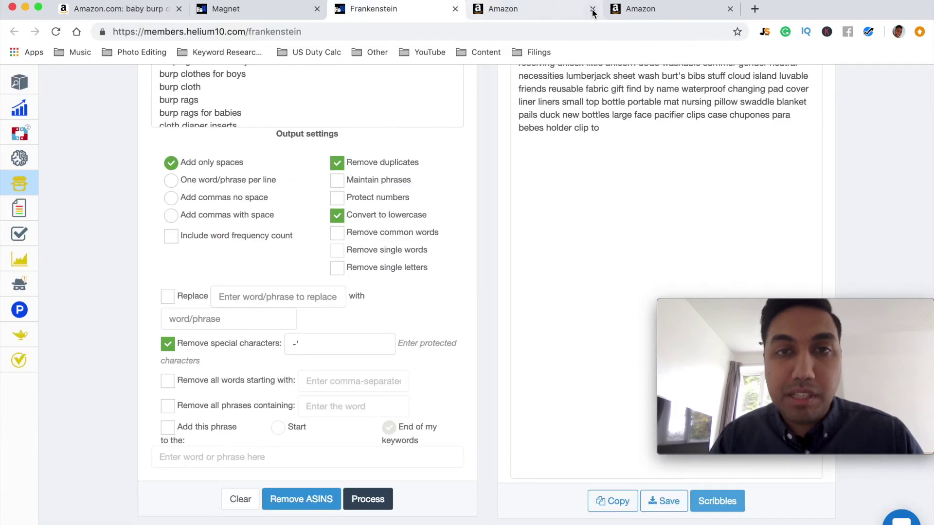
left_click(456, 9)
left_click(262, 14)
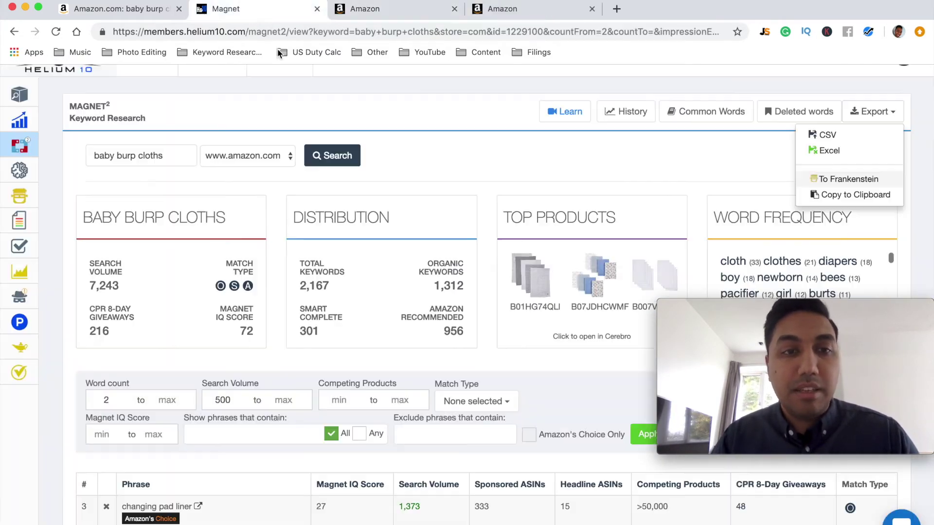
left_click(411, 10)
left_click(316, 18)
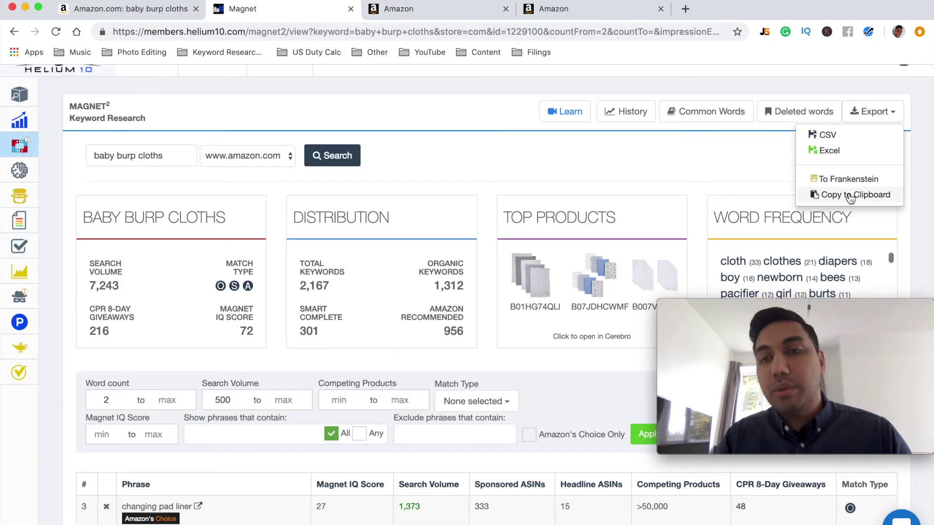
left_click(849, 196)
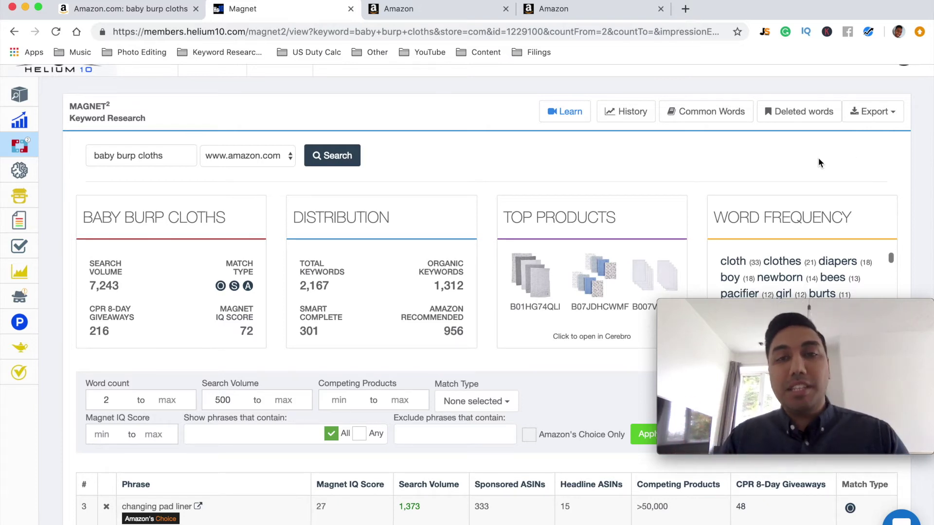
Switch to the Amazon Seller Central campaign manager and start a new Sponsored products campaign.
left_click(404, 10)
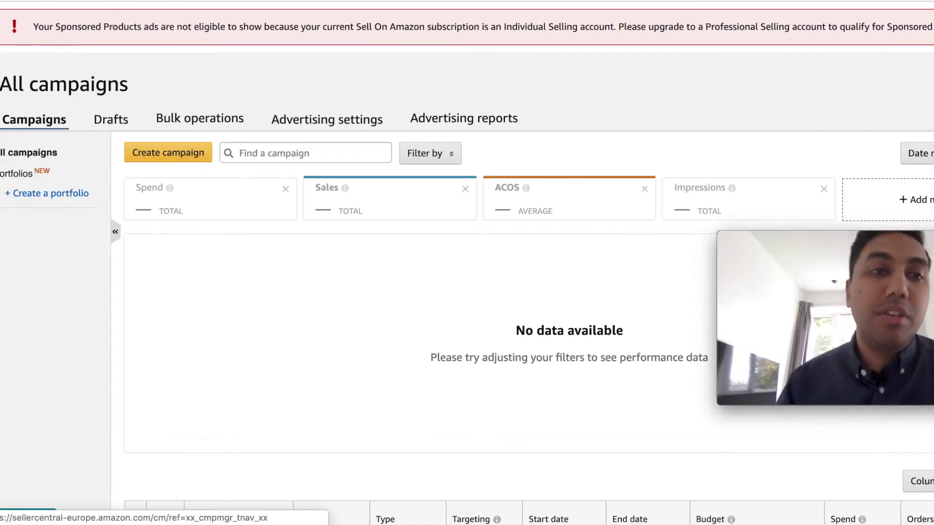
mouse_move(197, 83)
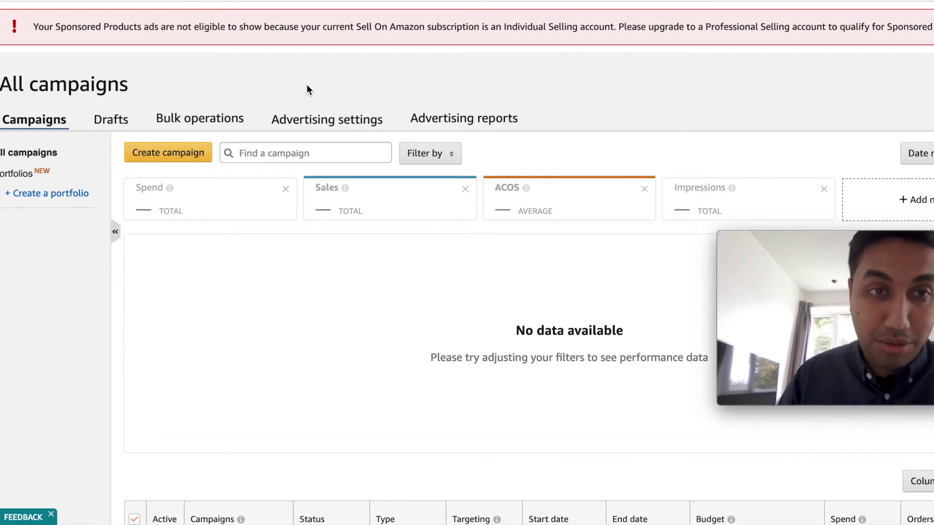
left_click(170, 154)
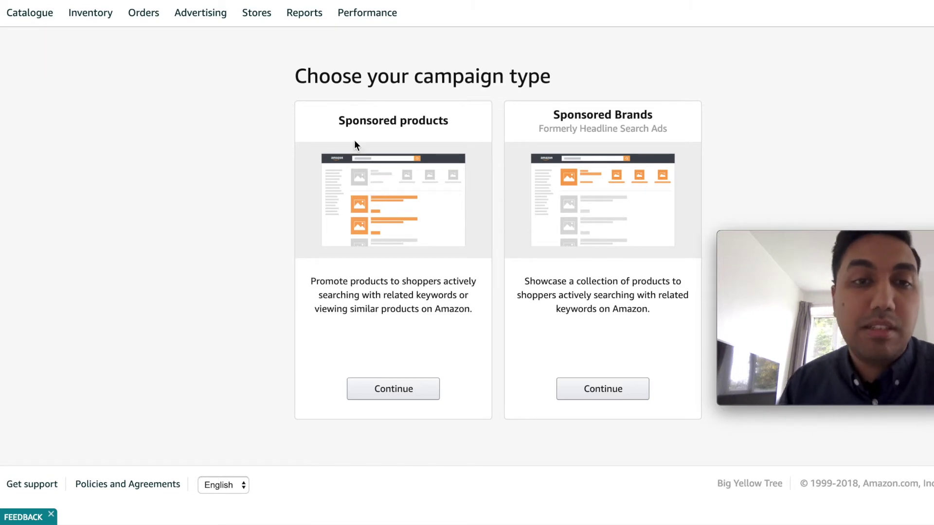
left_click(381, 397)
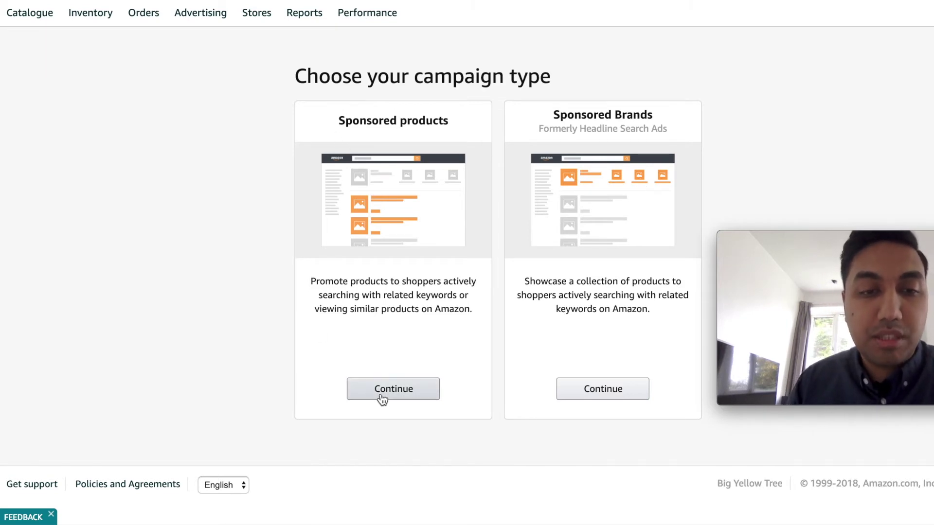
Name the campaign "Baby Burp" and set its daily budget to £10.
left_click(232, 184)
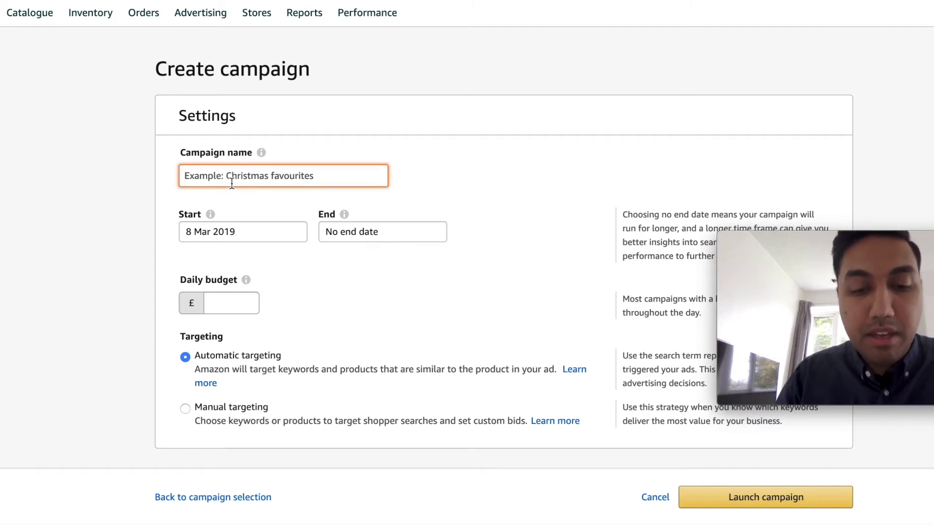
type("Baby Bur")
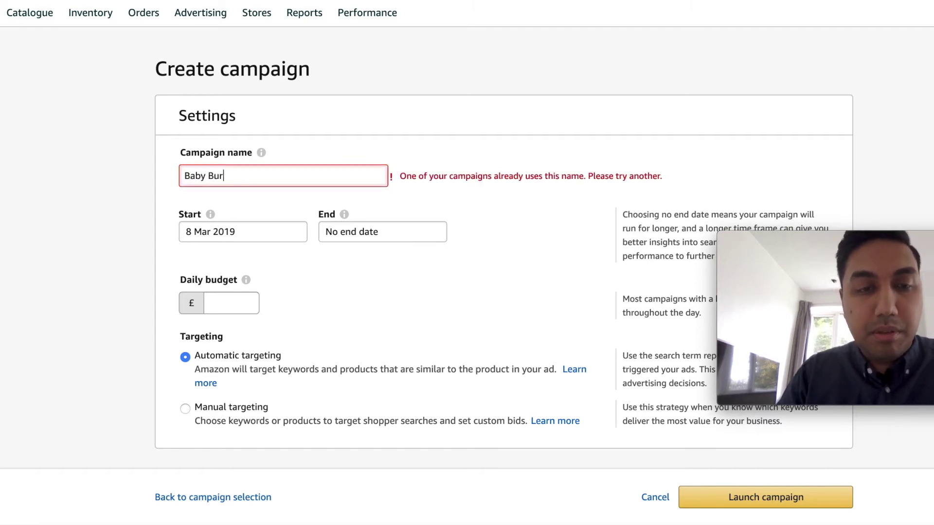
type("p")
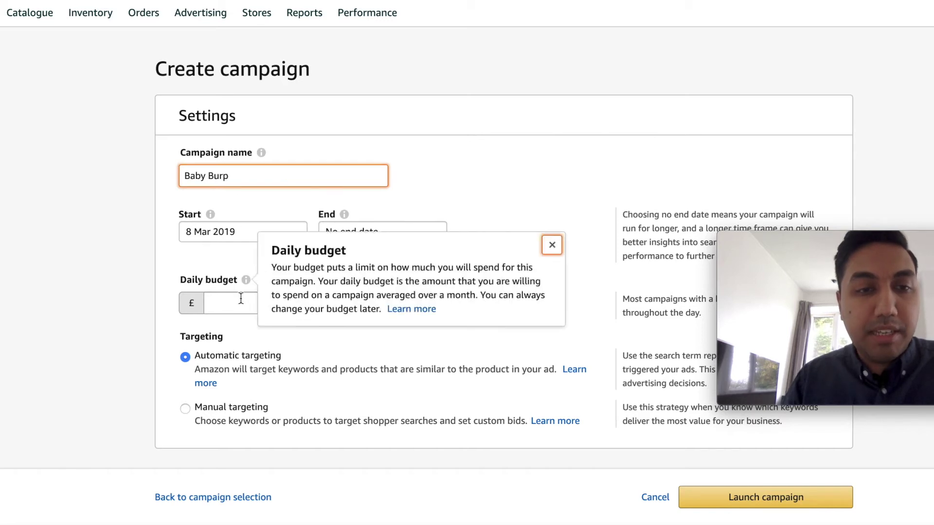
left_click(240, 301)
type("10")
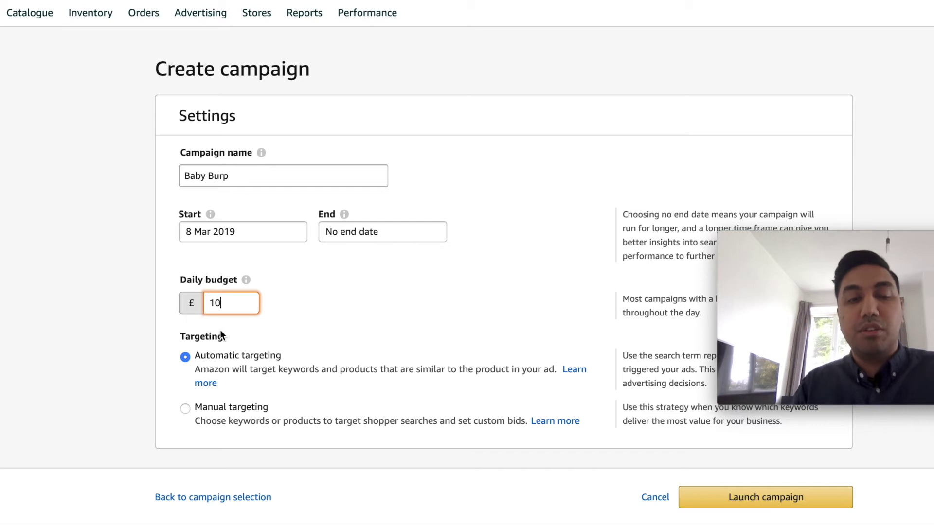
left_click(311, 284)
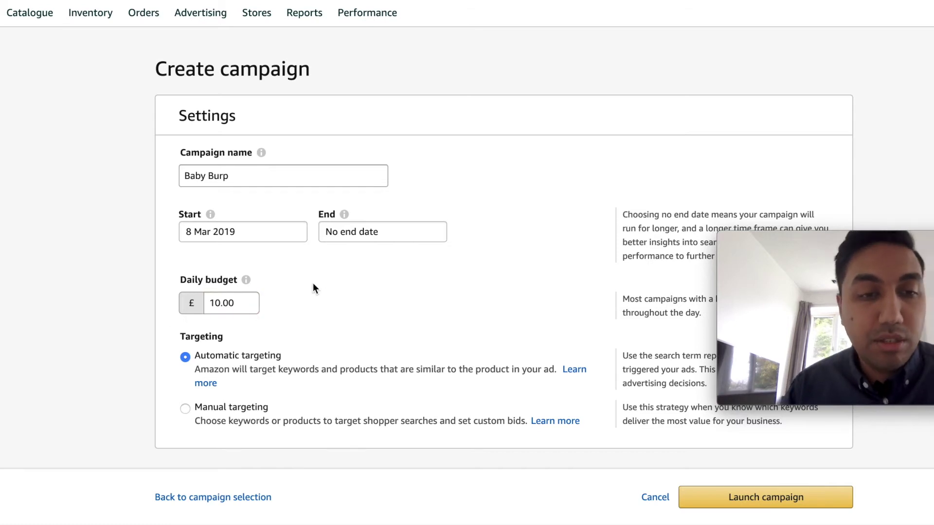
Choose manual targeting for the campaign.
scroll(313, 283, "down", 2)
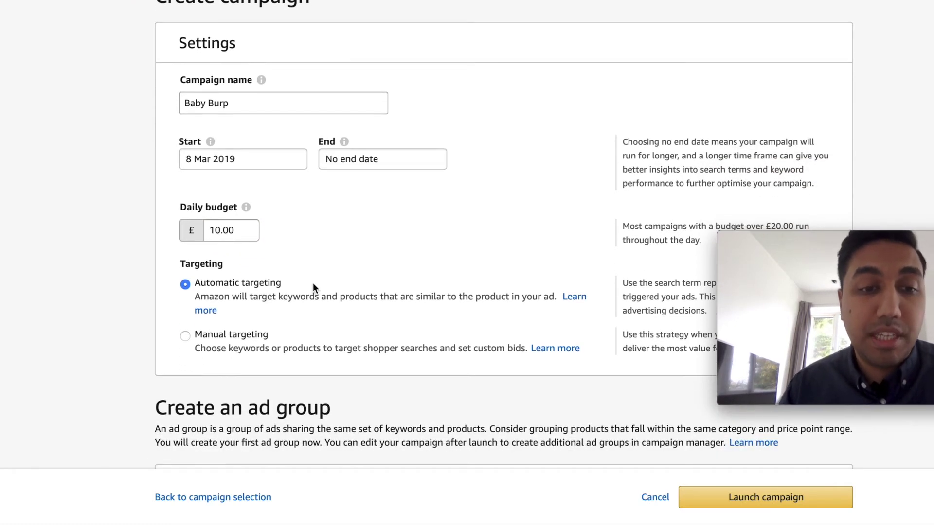
scroll(313, 284, "down", 1)
left_click(185, 317)
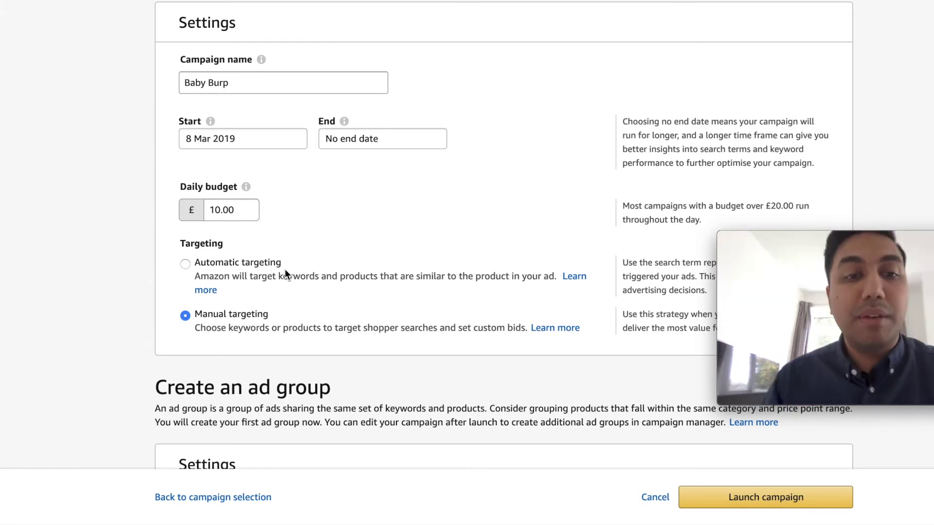
scroll(285, 269, "down", 1)
scroll(284, 270, "down", 3)
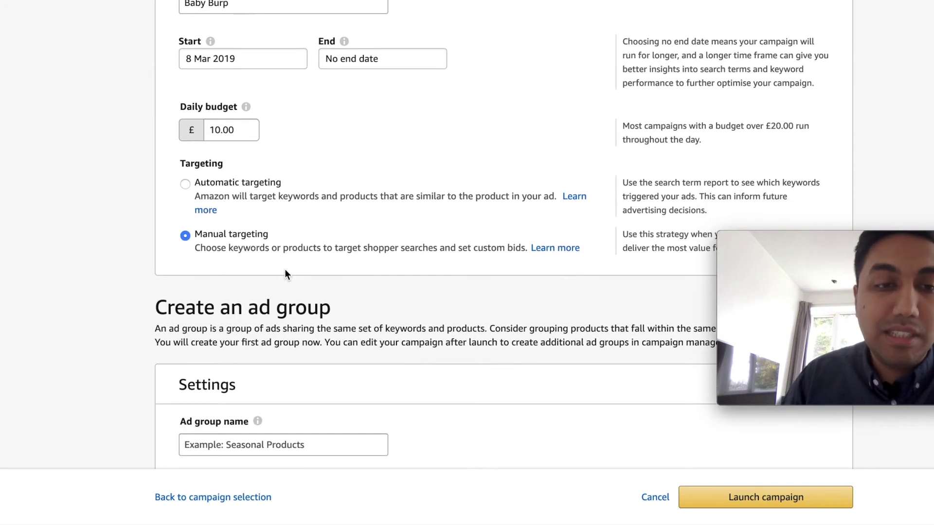
Name the ad group "Burp Cloths".
scroll(323, 323, "down", 1)
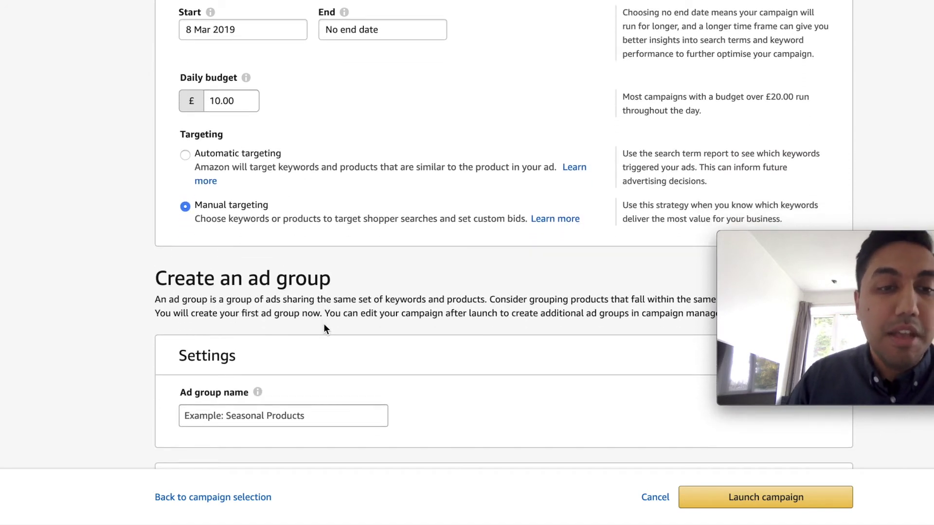
left_click(273, 414)
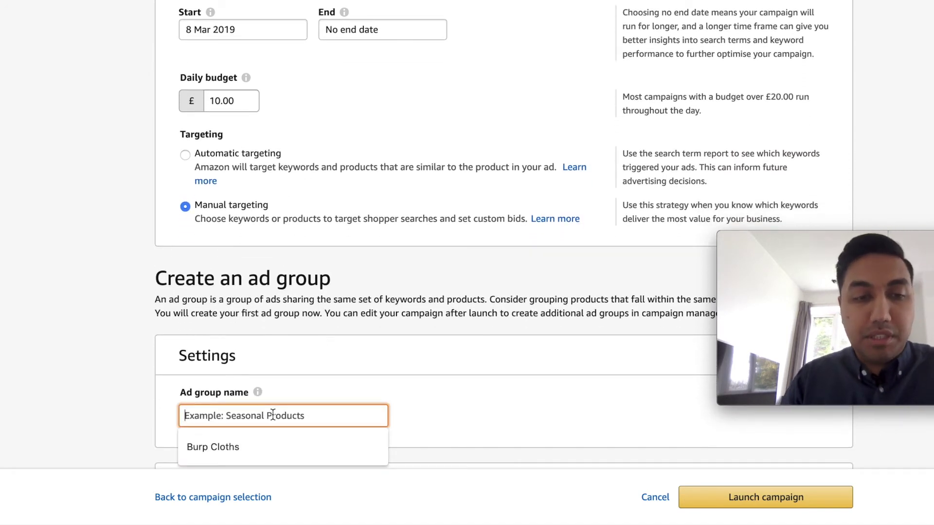
left_click(257, 446)
Add the UWIME Baby Burp Clothes Set, 5 PACK, to the ad group's products.
scroll(477, 355, "down", 2)
scroll(477, 358, "down", 4)
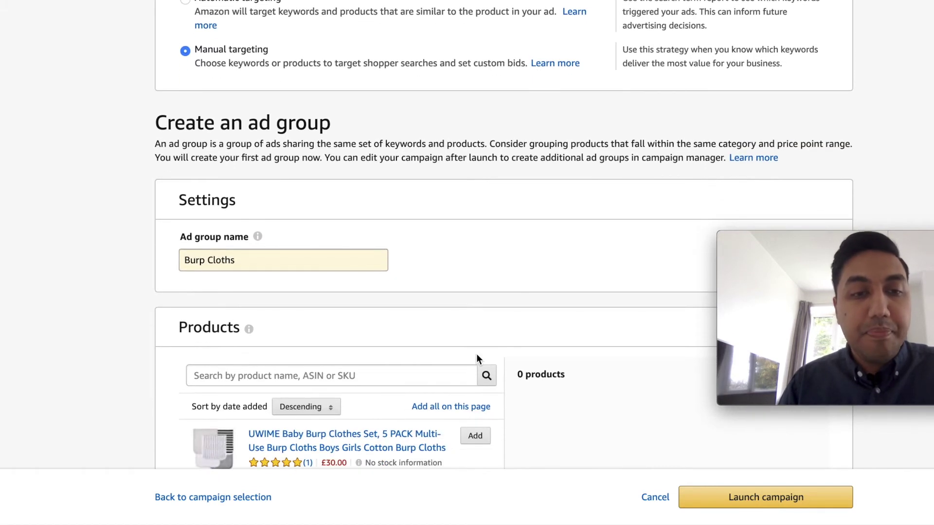
scroll(477, 355, "down", 1)
left_click(477, 421)
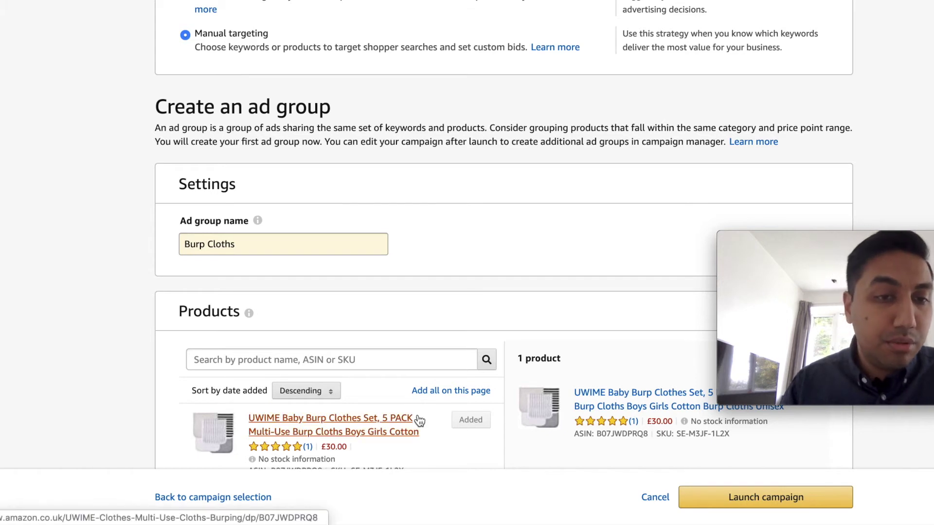
Choose the Fixed bids strategy for the campaign and expand the bid adjustments by placement.
scroll(541, 413, "down", 2)
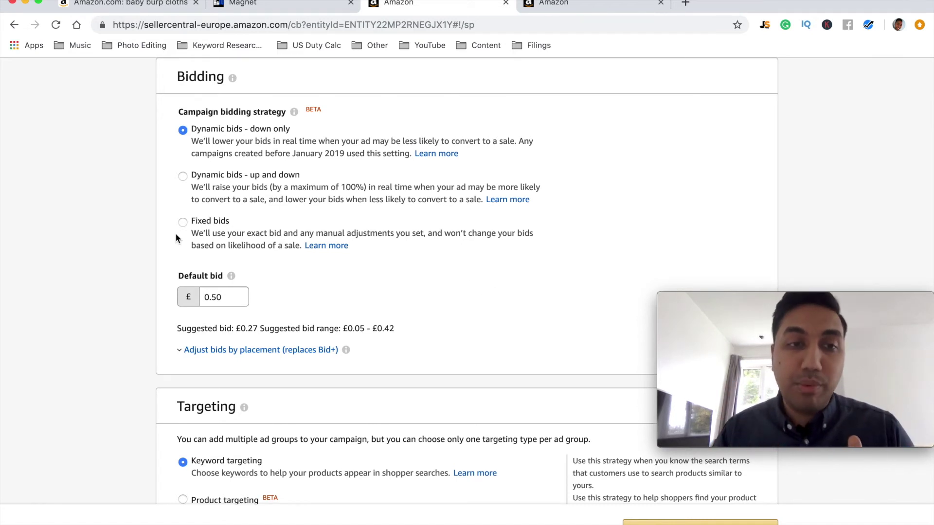
left_click(183, 223)
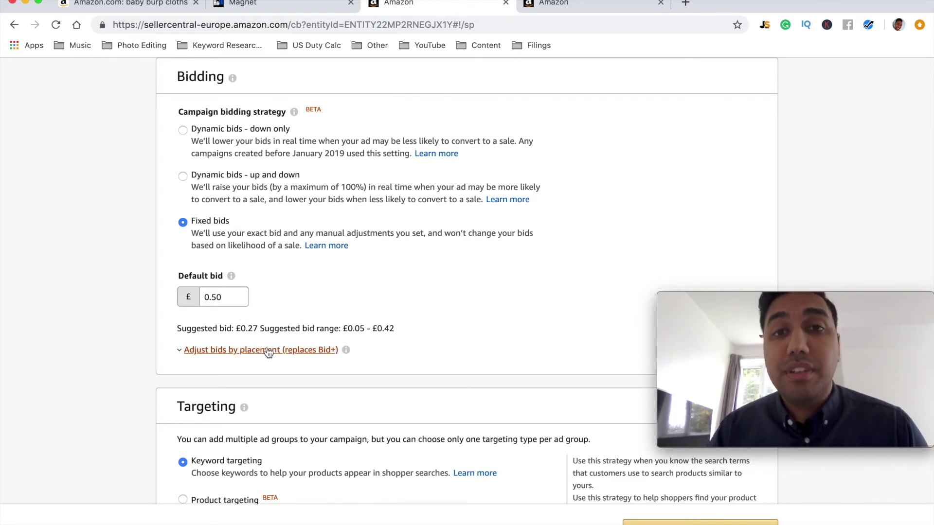
scroll(268, 352, "down", 5)
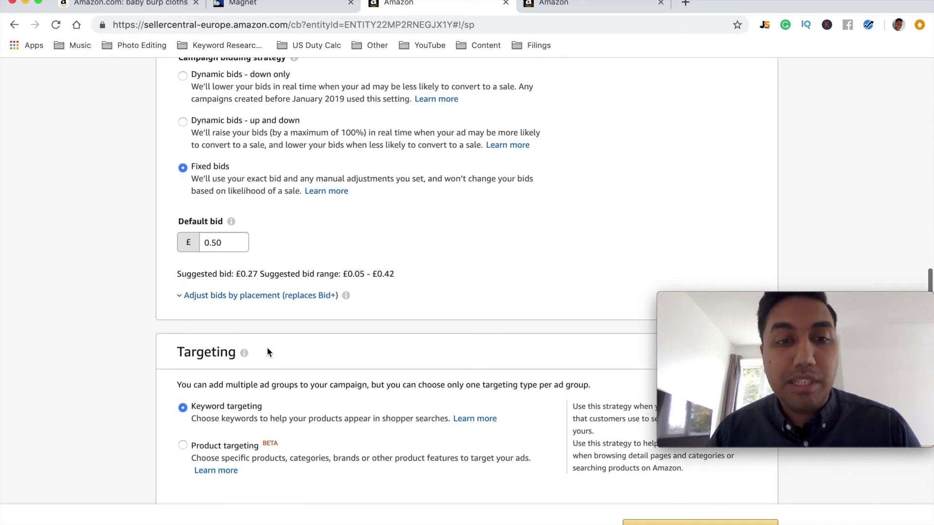
scroll(267, 348, "down", 1)
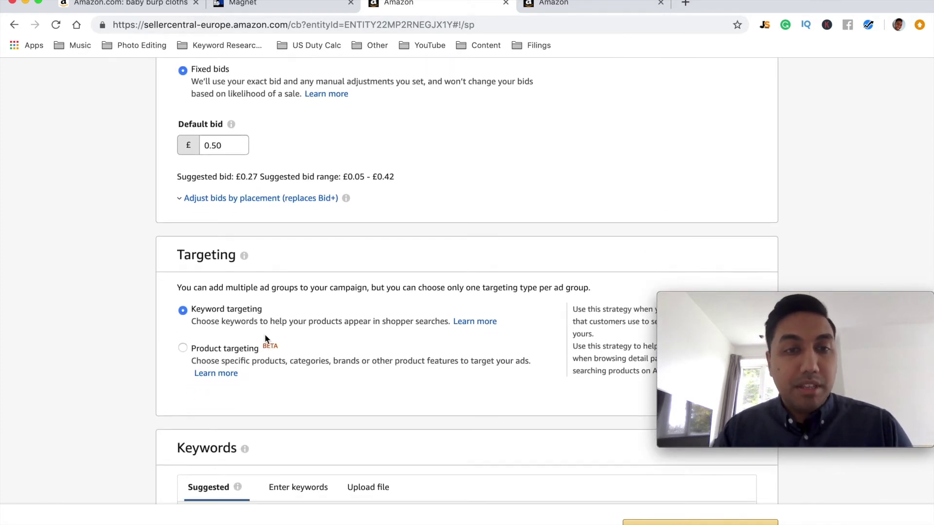
scroll(267, 340, "down", 2)
left_click(234, 151)
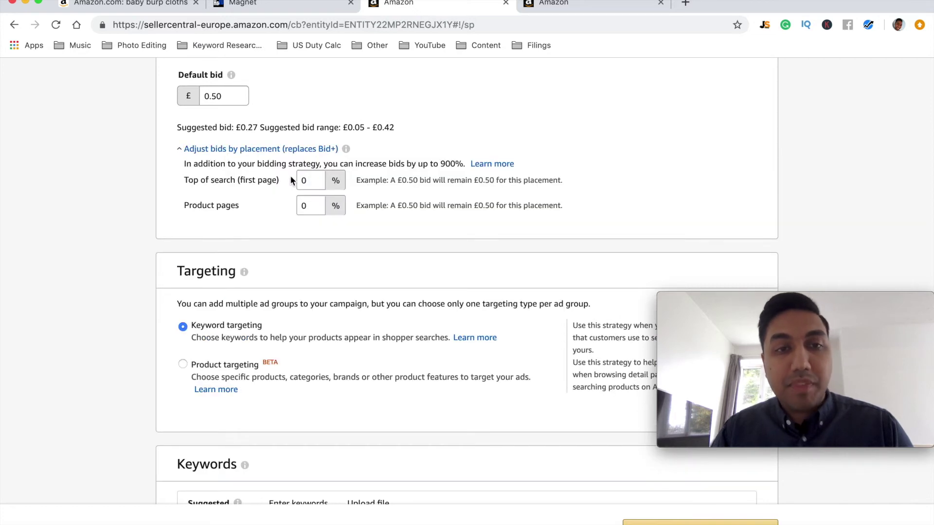
Set the default bid to £1.00.
left_click(186, 180)
left_click_drag(187, 180, 274, 181)
left_click(277, 181)
left_click(311, 180)
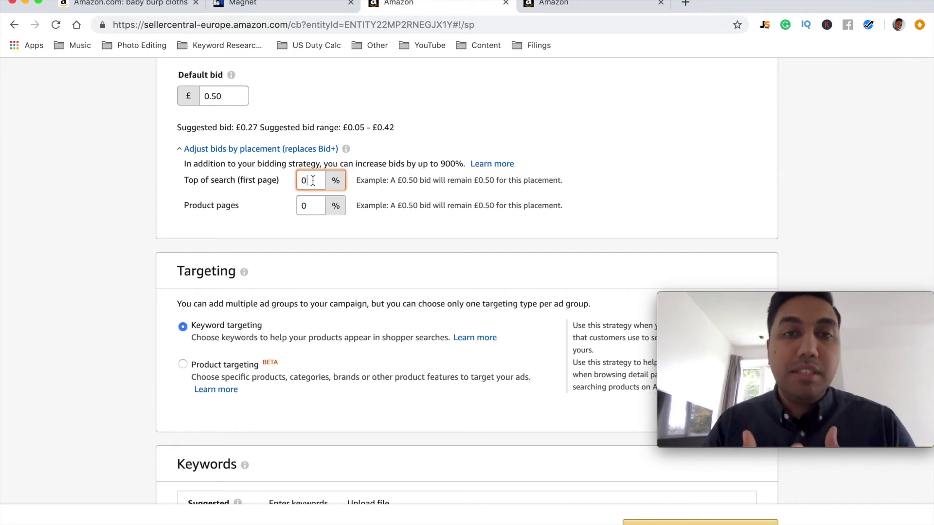
left_click_drag(226, 96, 200, 99)
type("1")
left_click(399, 101)
Set the Top of search (first page) placement adjustment to 13% and check its example bid.
left_click(316, 187)
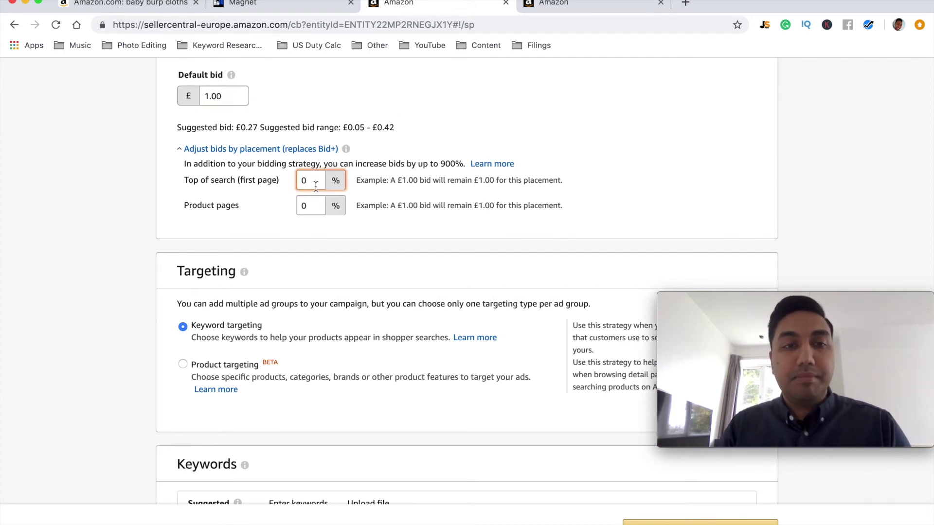
key("BackSpace")
type("13")
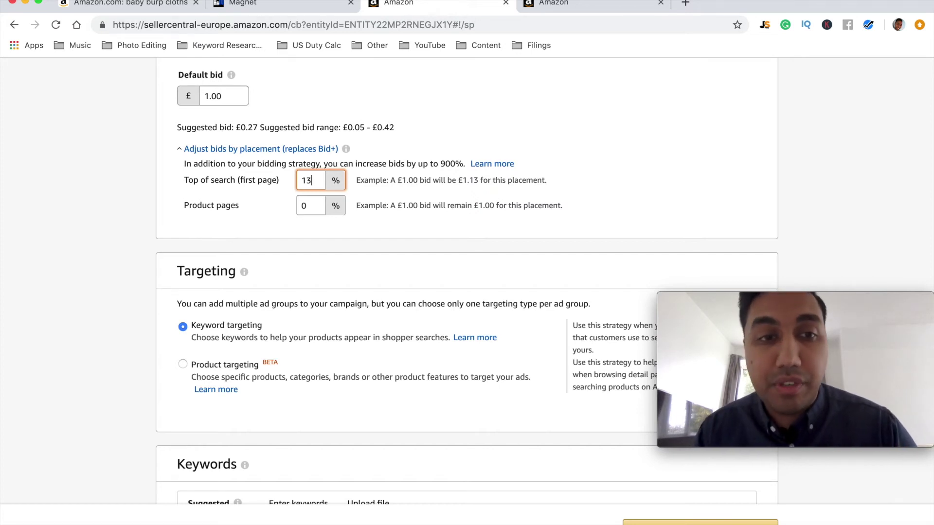
left_click_drag(401, 181, 429, 181)
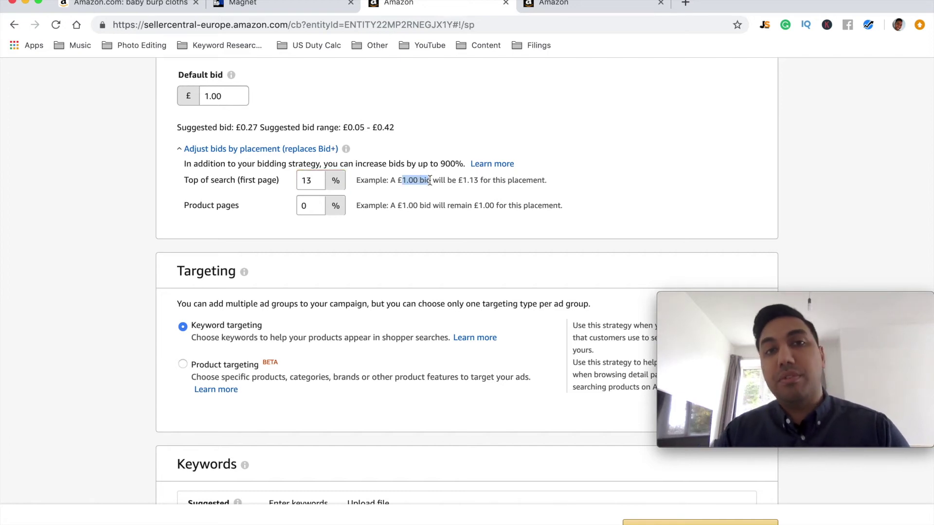
left_click_drag(462, 181, 493, 181)
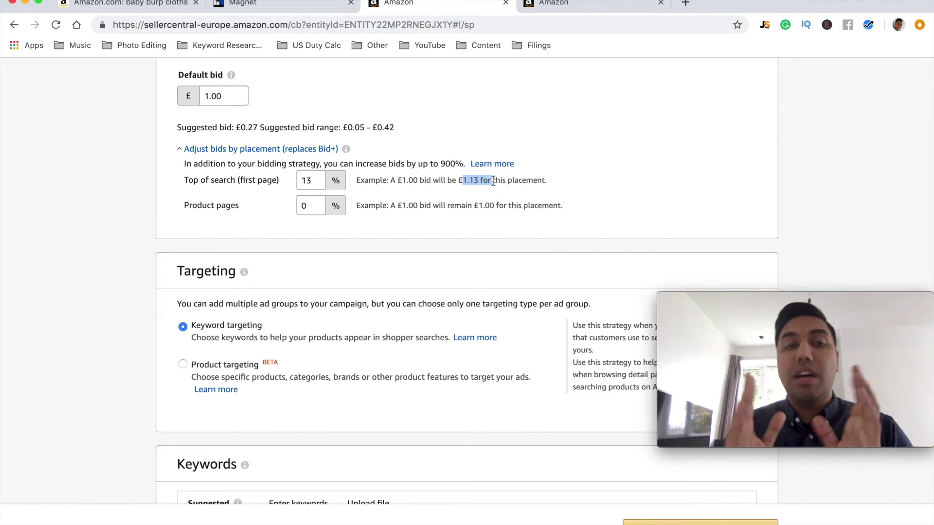
left_click(311, 181)
left_click(458, 202)
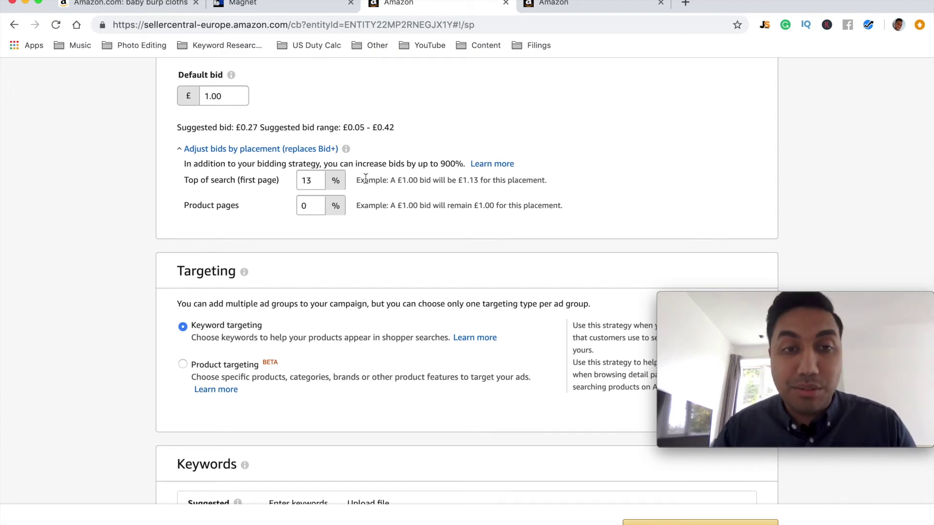
left_click(319, 178)
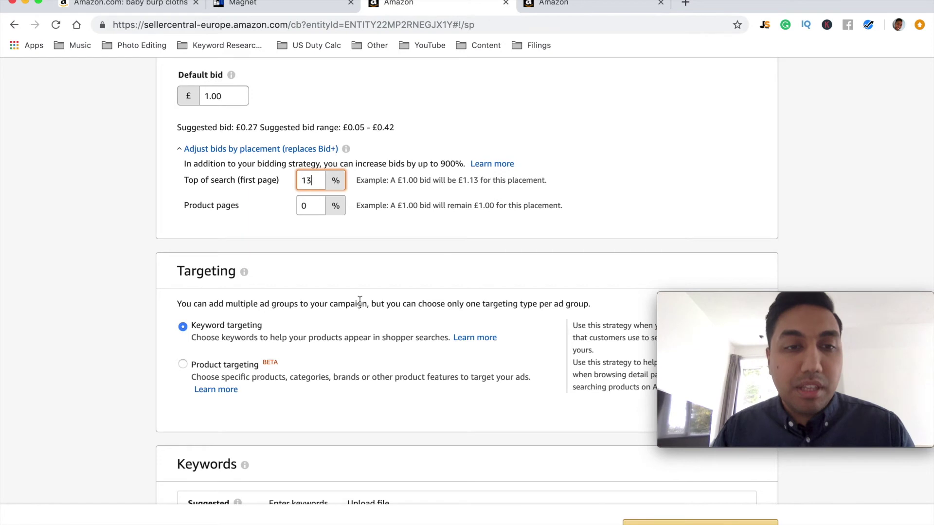
Look over the suggested keywords and switch the Keywords section to entering keywords manually.
scroll(360, 302, "down", 3)
scroll(360, 301, "down", 3)
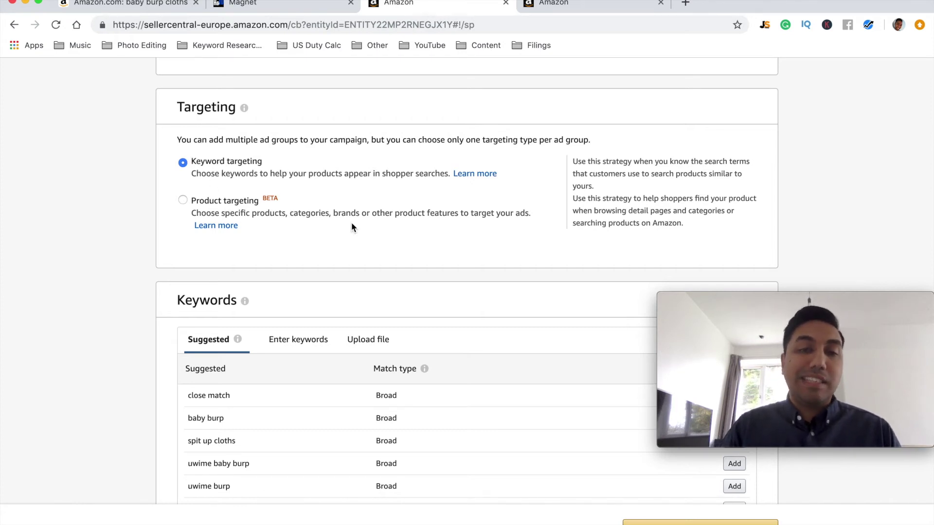
scroll(352, 227, "down", 3)
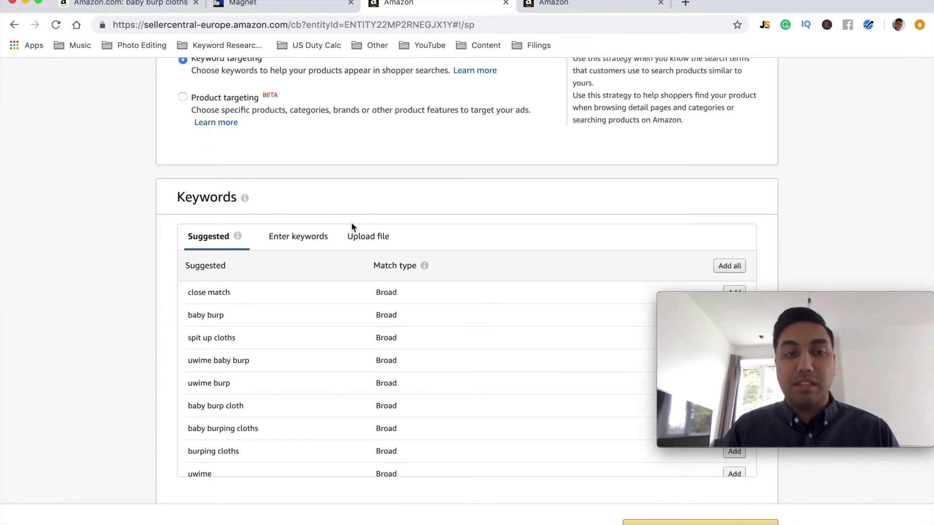
scroll(351, 227, "down", 2)
scroll(351, 222, "down", 1)
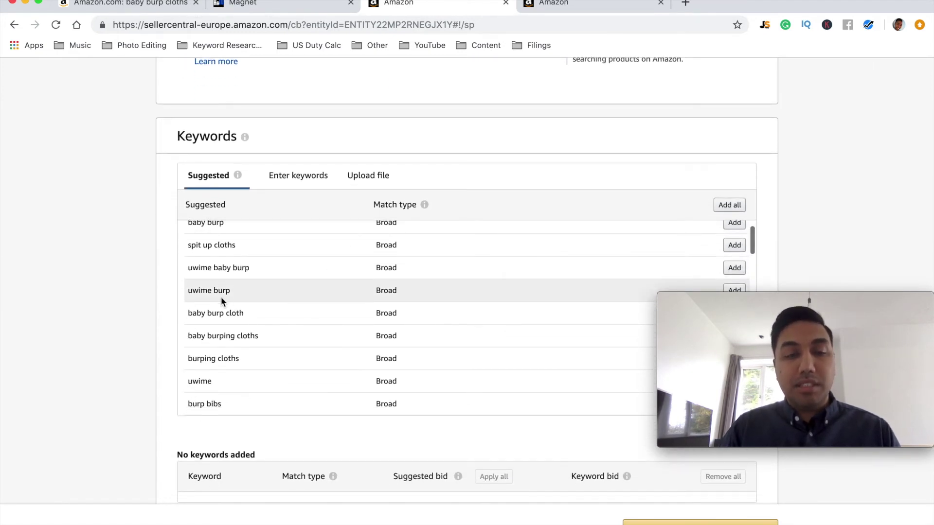
scroll(221, 301, "up", 1)
scroll(161, 303, "down", 3)
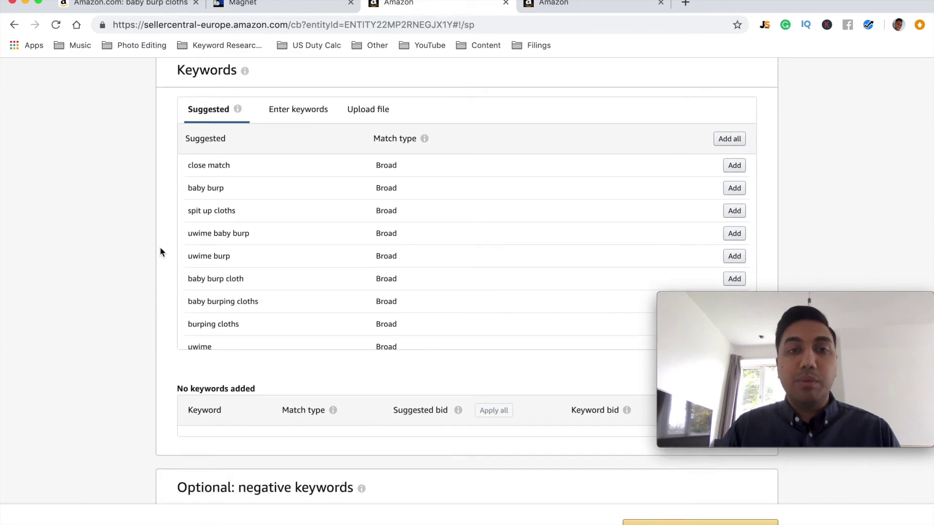
left_click(284, 116)
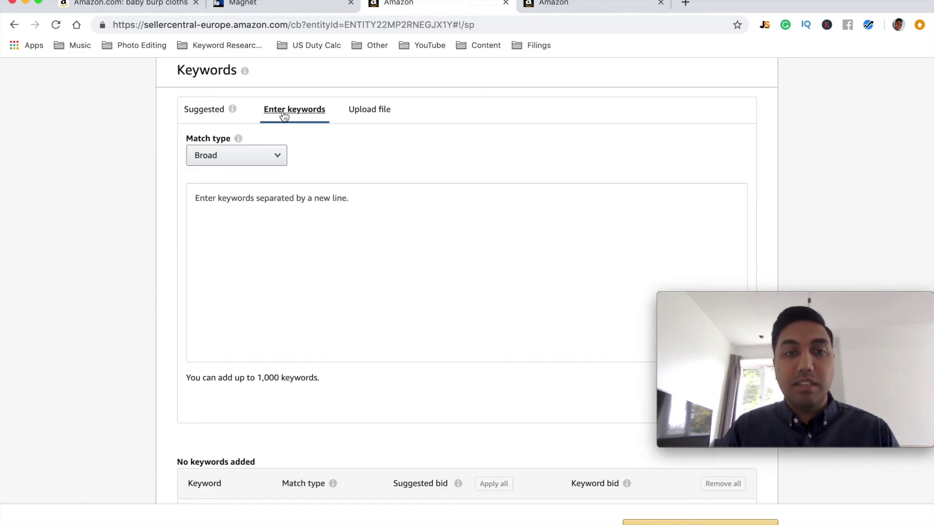
Review the available keyword match types and read their definitions, especially the one for Phrase.
left_click(274, 156)
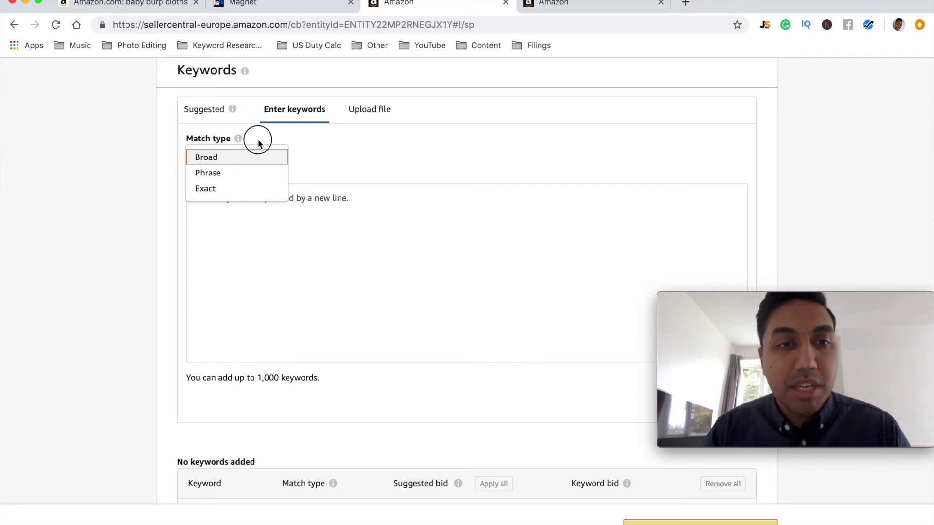
left_click(244, 145)
left_click(239, 140)
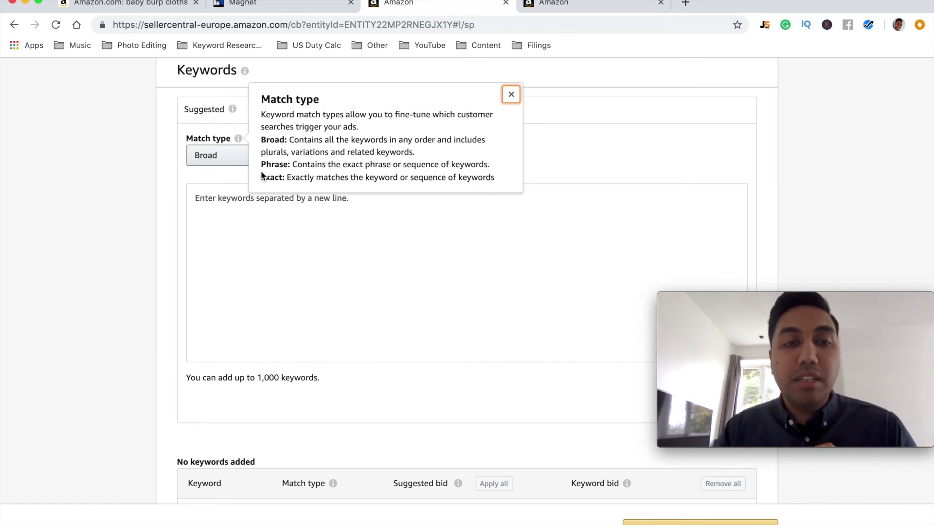
left_click_drag(262, 165, 497, 171)
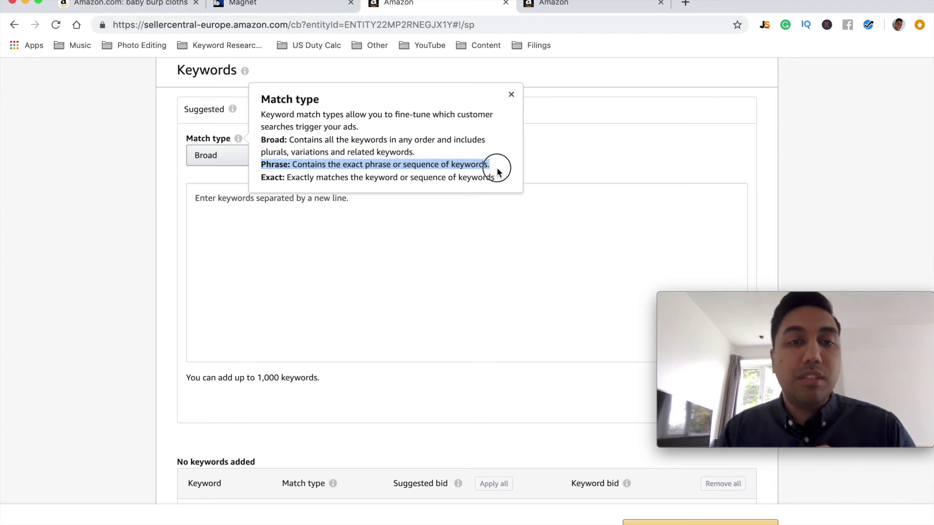
left_click(497, 169)
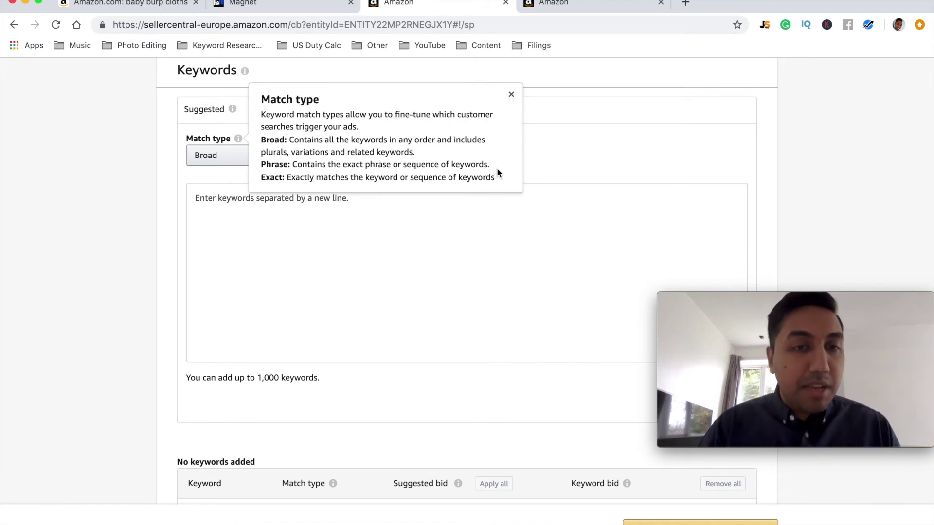
Set the match type to Phrase, paste the copied keyword list and add the keywords to the ad group.
left_click(230, 160)
left_click(226, 173)
left_click(240, 242)
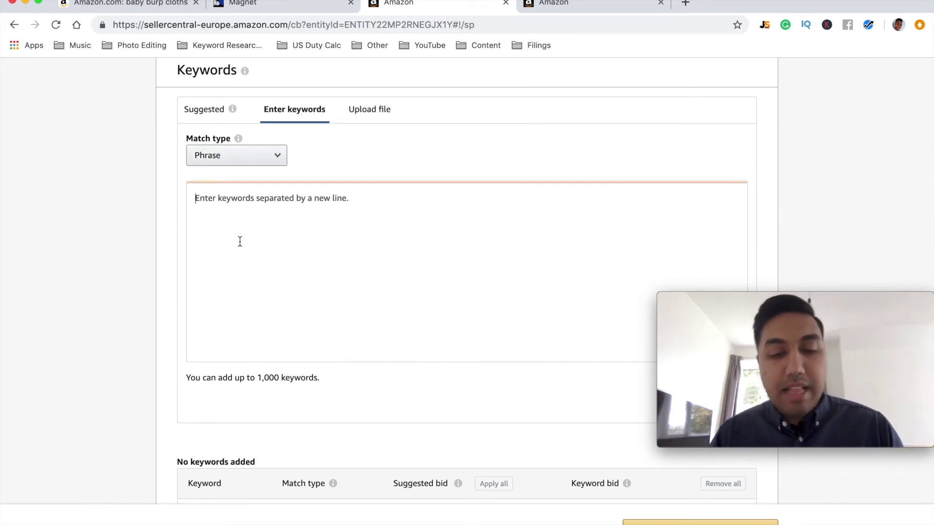
right_click(239, 242)
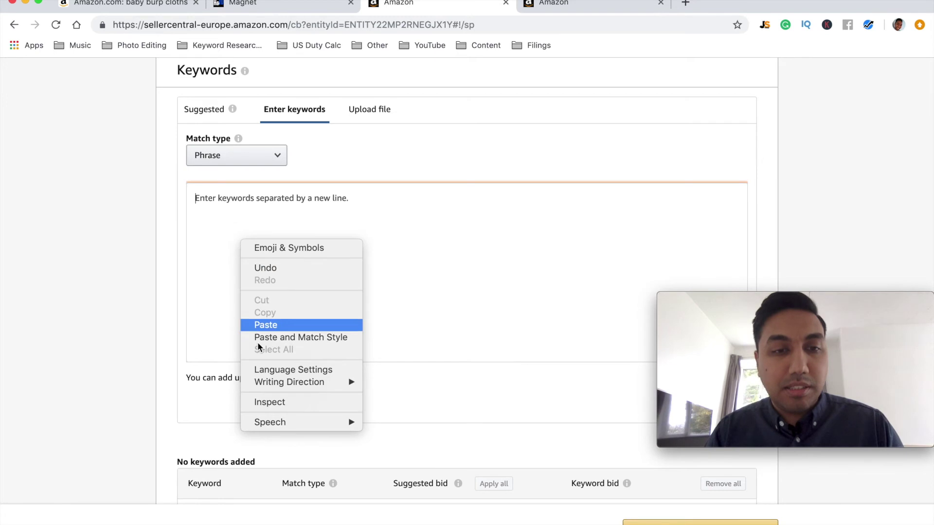
left_click(283, 330)
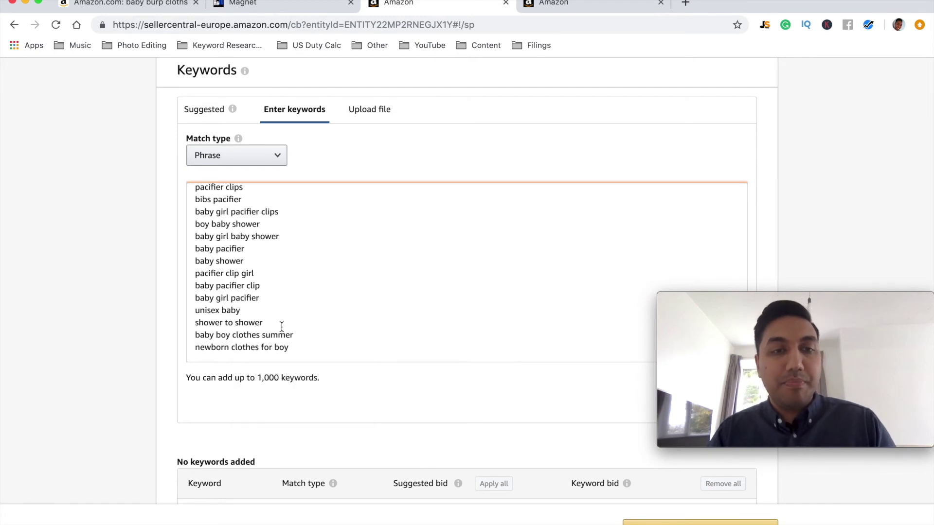
left_click(156, 307)
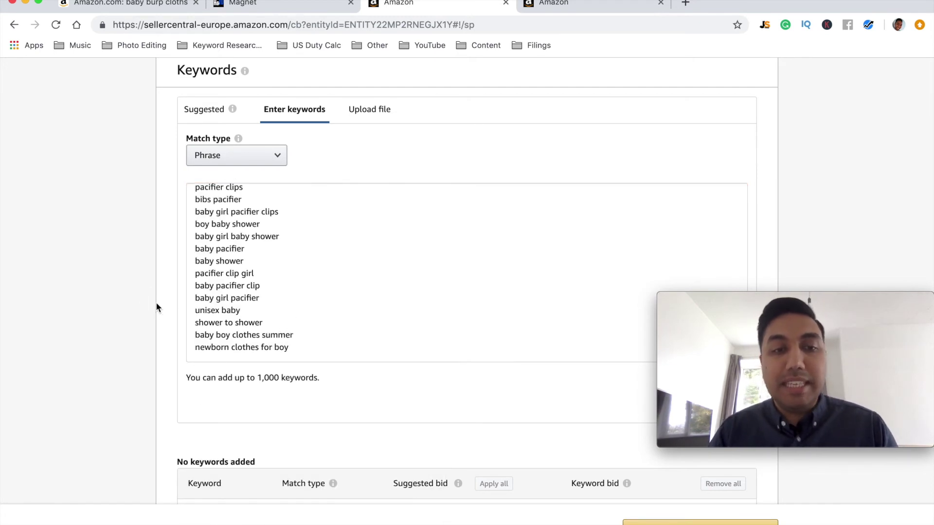
scroll(328, 432, "down", 5)
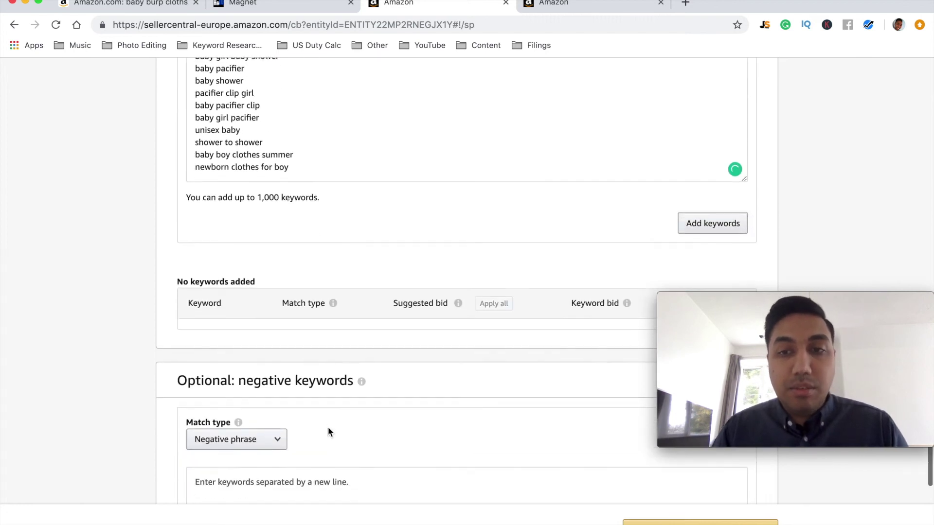
left_click(723, 224)
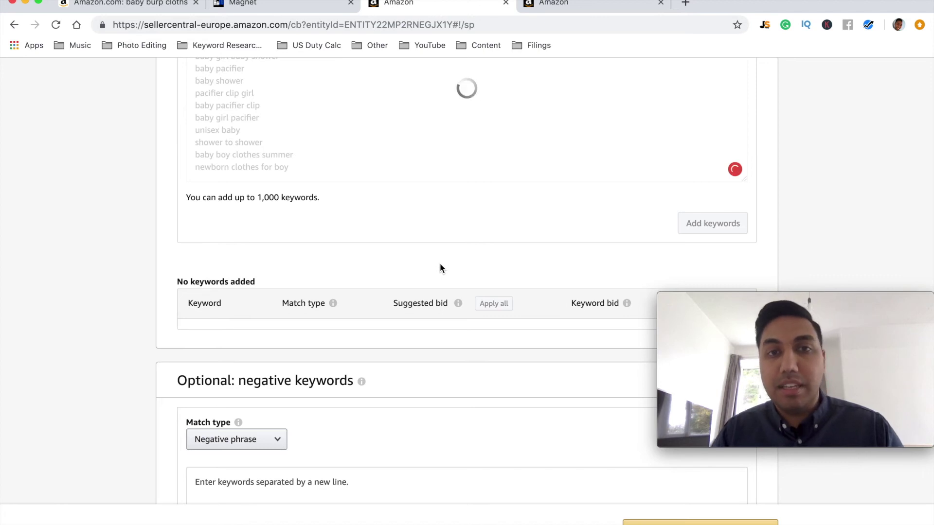
Apply the suggested bids to all added keywords.
scroll(440, 263, "down", 2)
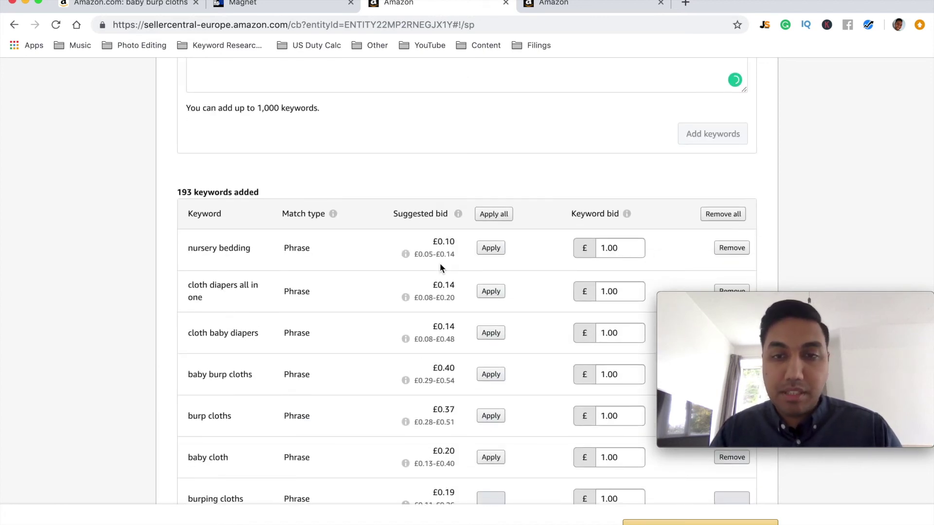
scroll(440, 263, "down", 1)
scroll(440, 263, "up", 1)
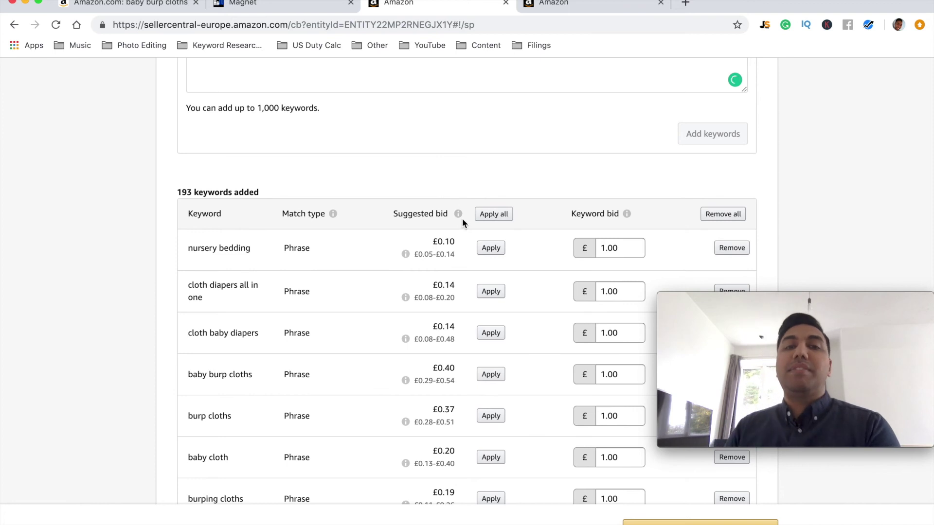
mouse_move(462, 222)
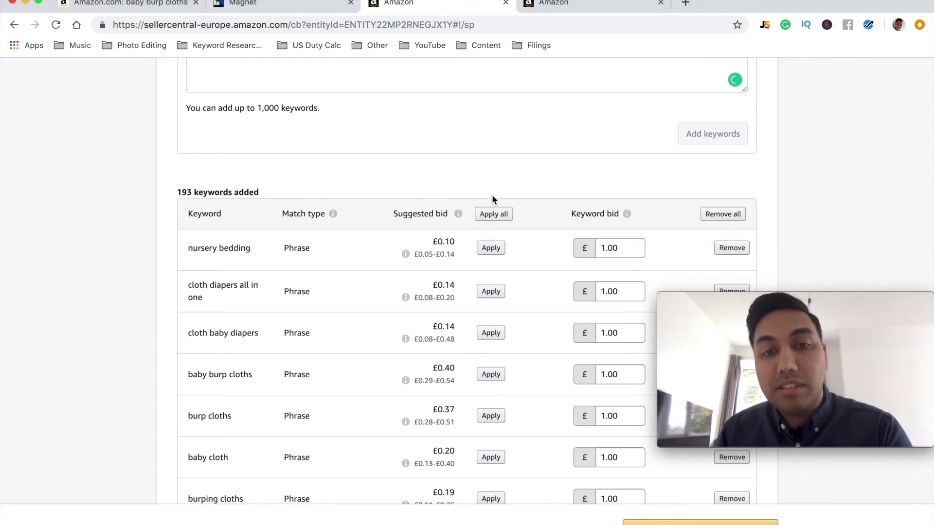
left_click(488, 220)
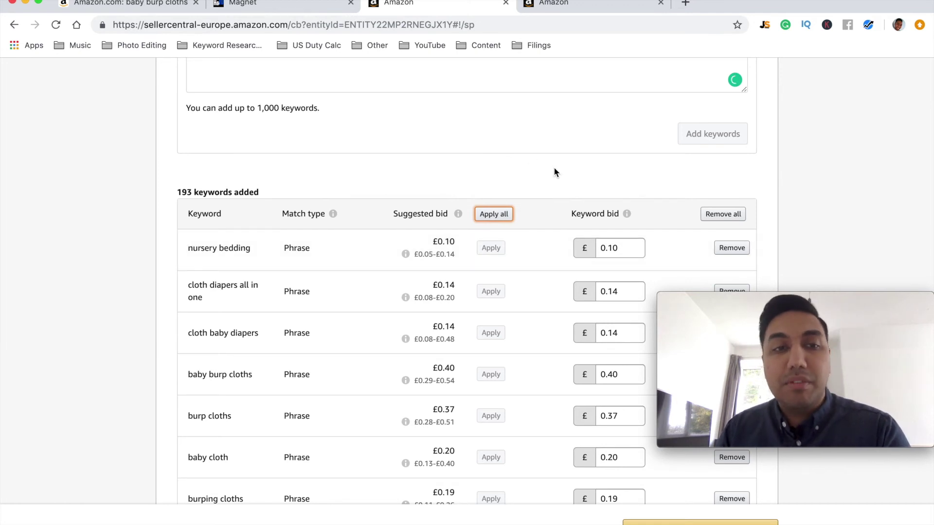
Leave the optional negative keywords empty and launch the campaign.
scroll(159, 290, "down", 10)
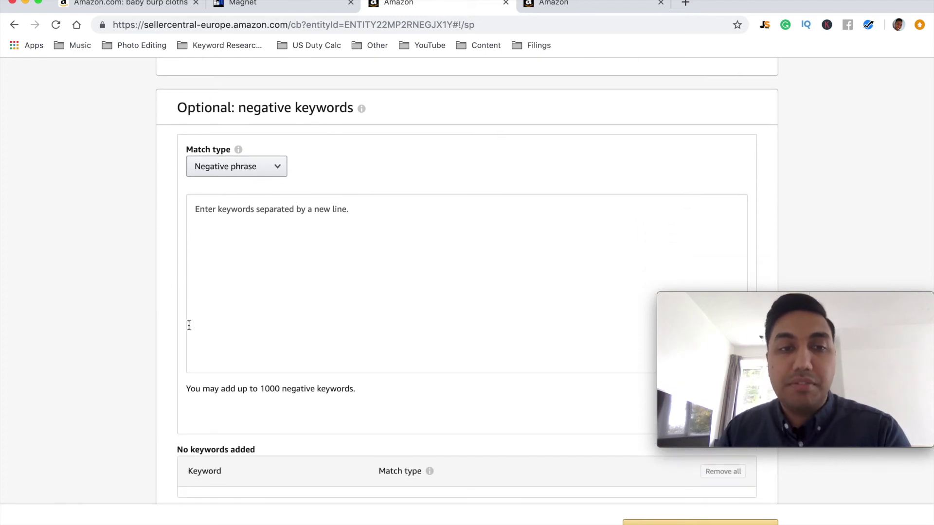
scroll(241, 358, "down", 4)
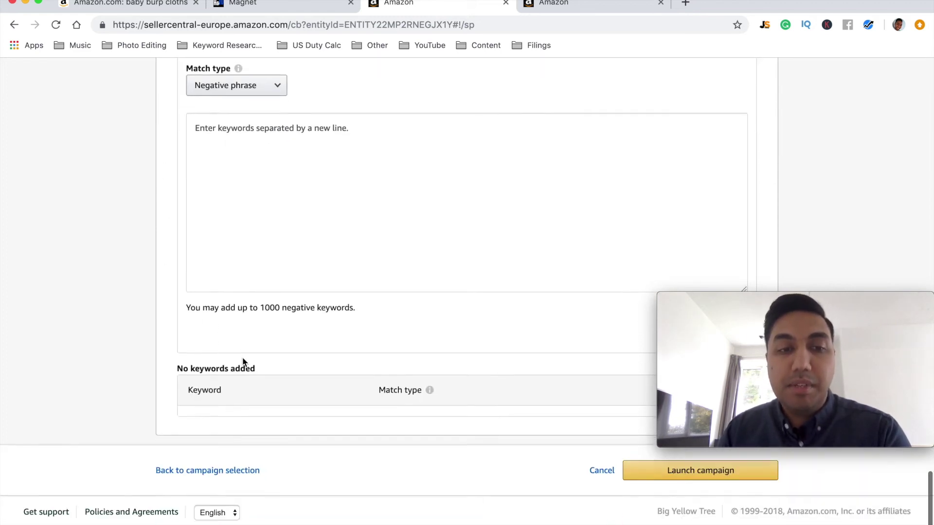
left_click(663, 473)
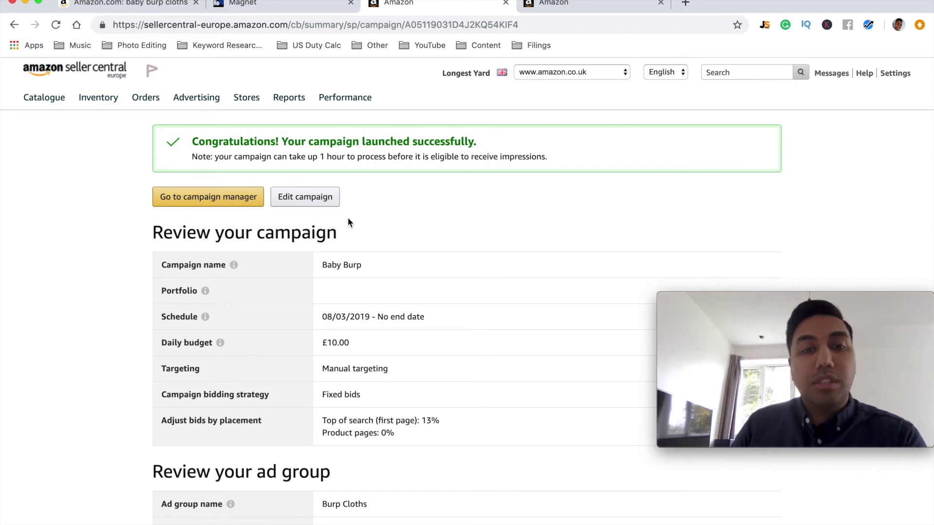
Open the launched Baby Burp campaign for editing and look over the targeted keywords in its Burp Cloths ad group.
left_click(322, 199)
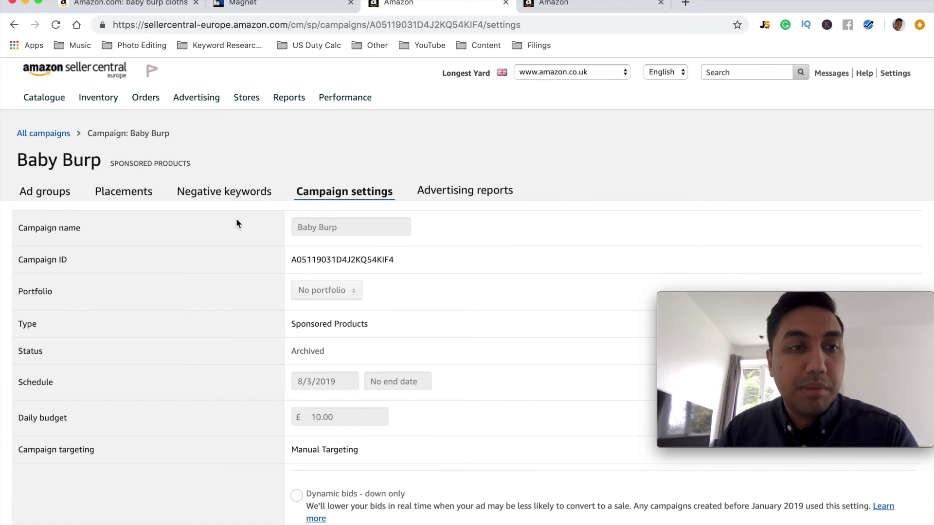
left_click(125, 192)
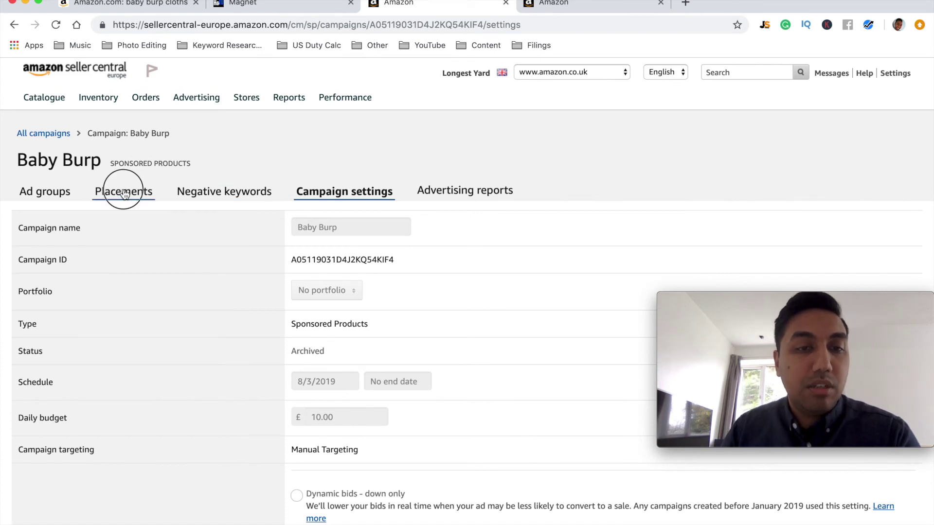
left_click(45, 192)
scroll(207, 258, "down", 2)
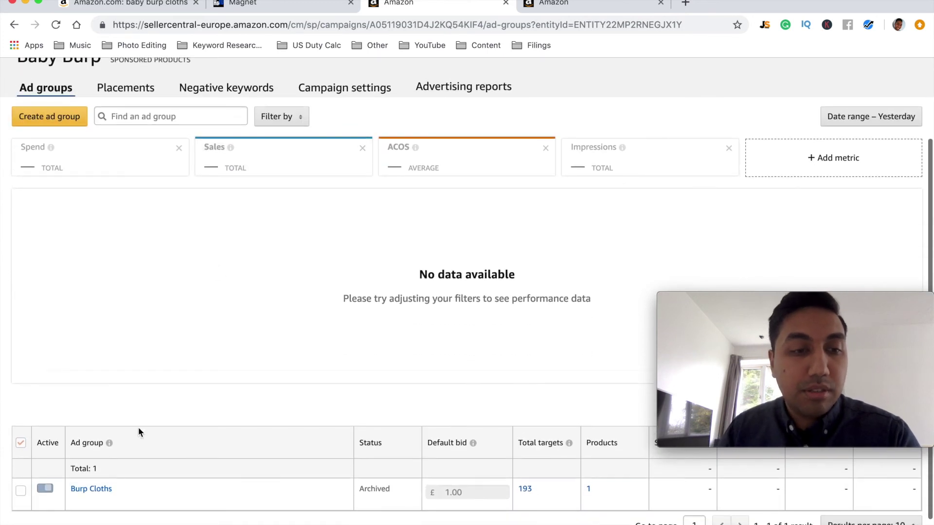
left_click(97, 489)
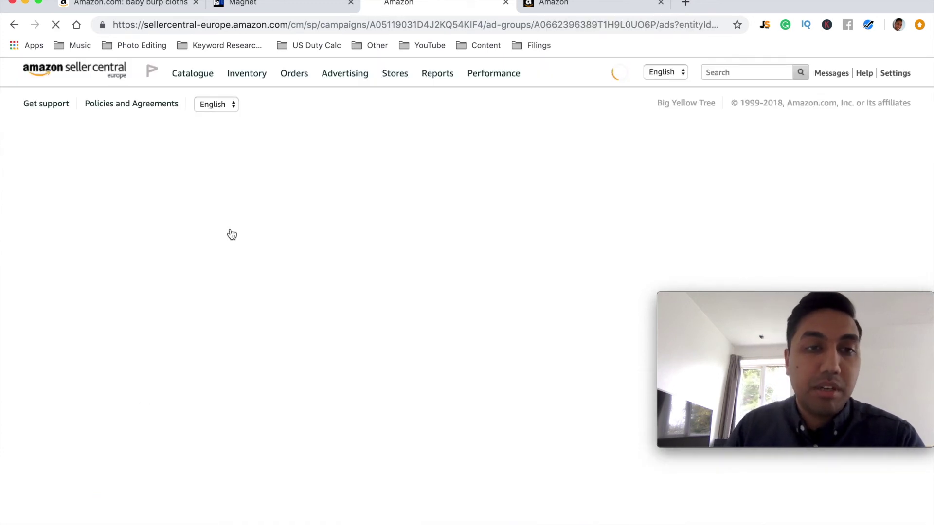
left_click(99, 192)
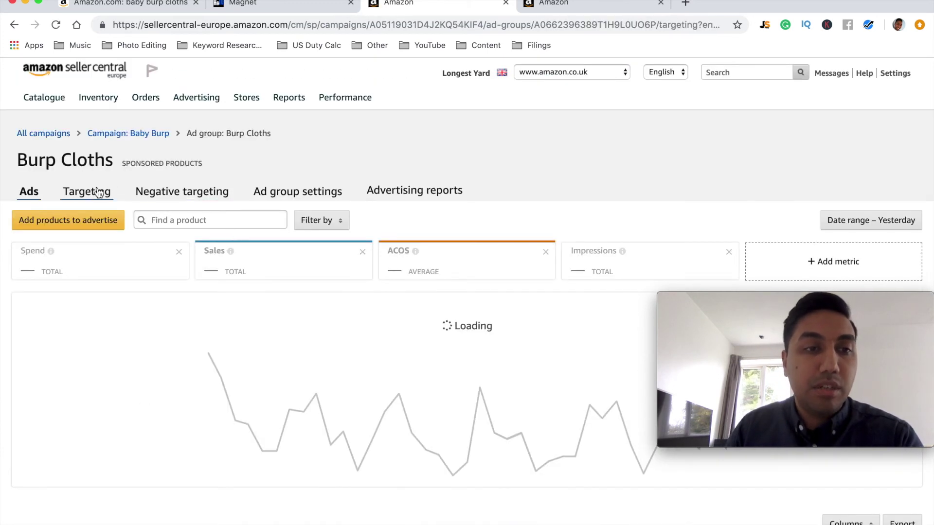
scroll(136, 301, "down", 3)
scroll(138, 308, "down", 6)
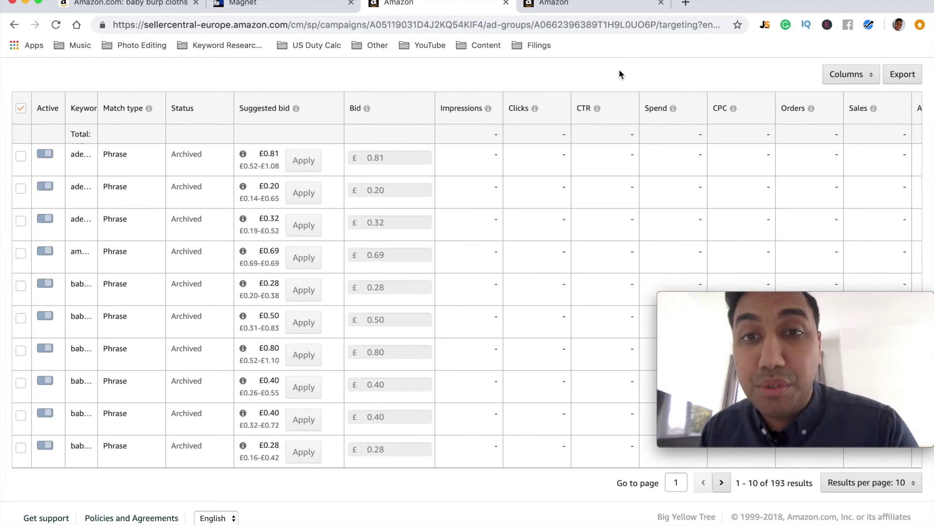
Switch to the running US campaign's keyword targeting and examine the second keyword's impressions, clicks and CTR.
left_click(602, 4)
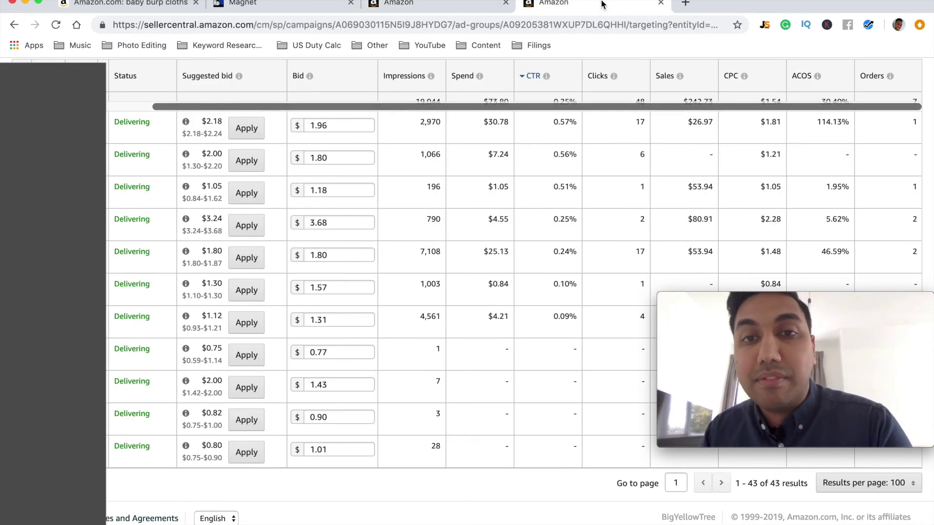
left_click_drag(681, 362, 731, 409)
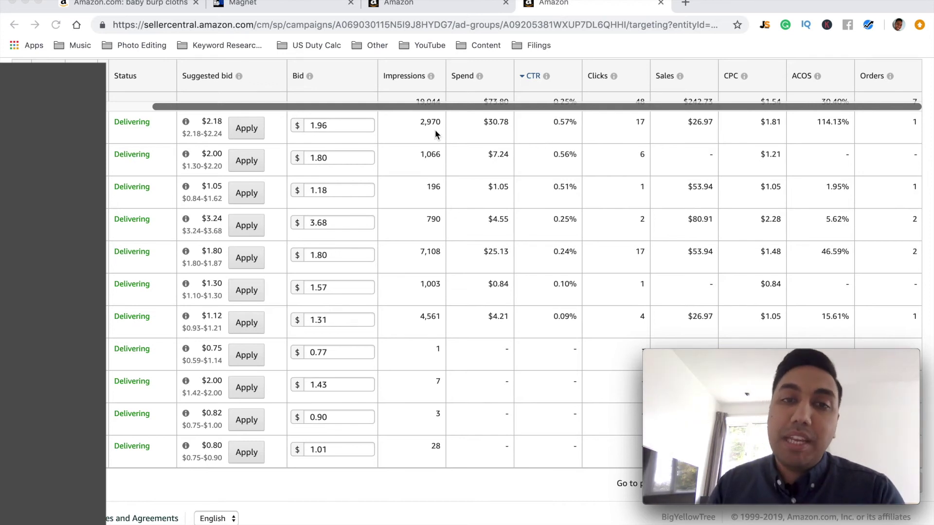
left_click(428, 154)
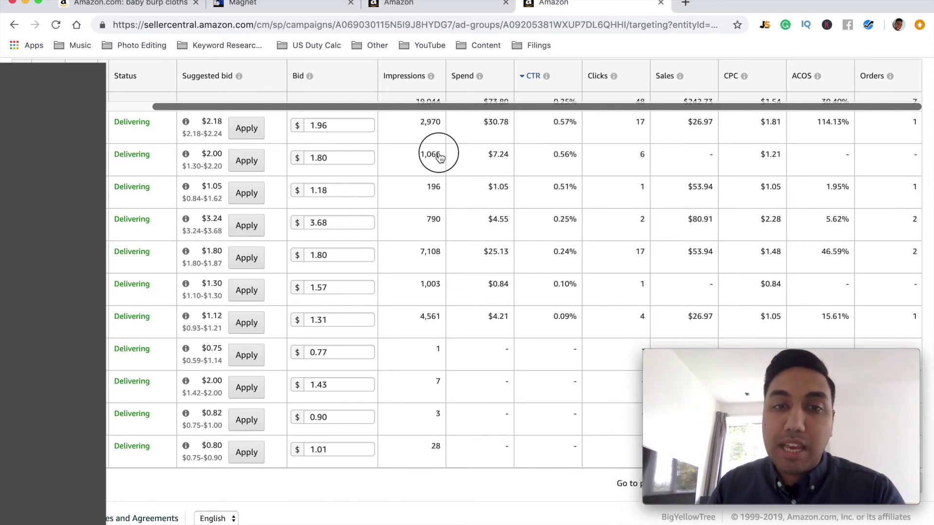
double_click(642, 156)
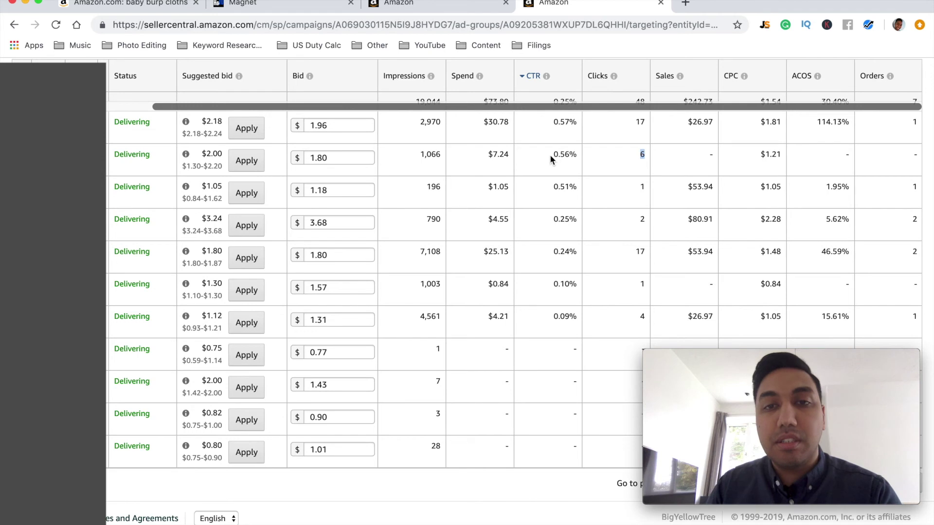
left_click_drag(553, 154, 581, 156)
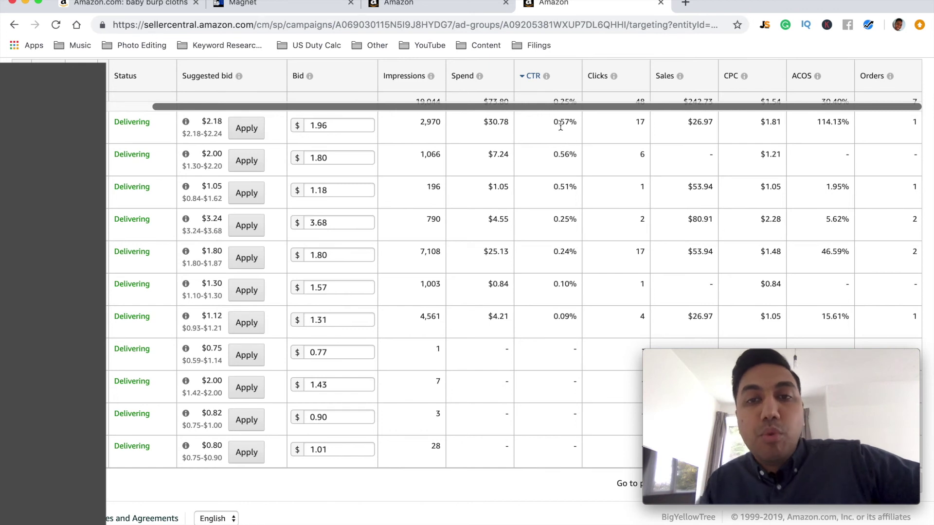
Compare the click-through rates of the first, sixth and seventh keywords in the targeting table.
left_click_drag(554, 125, 578, 123)
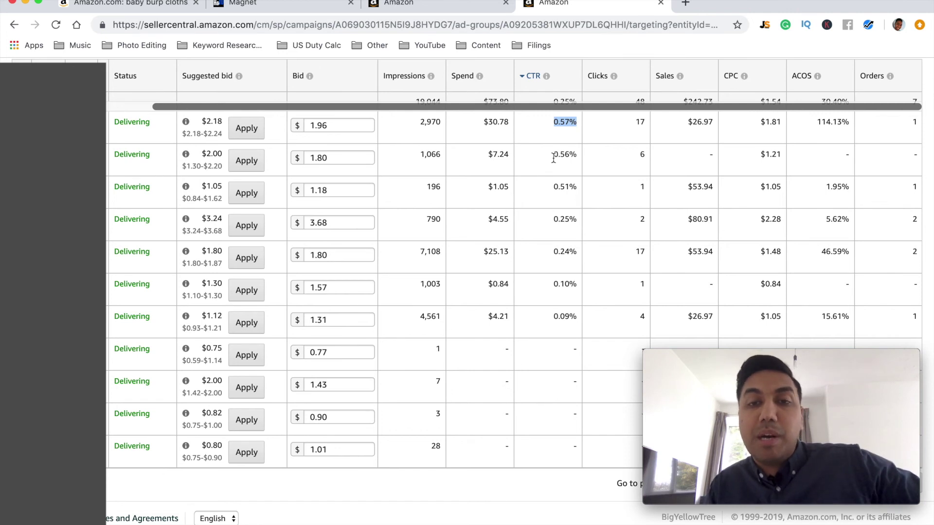
left_click(553, 285)
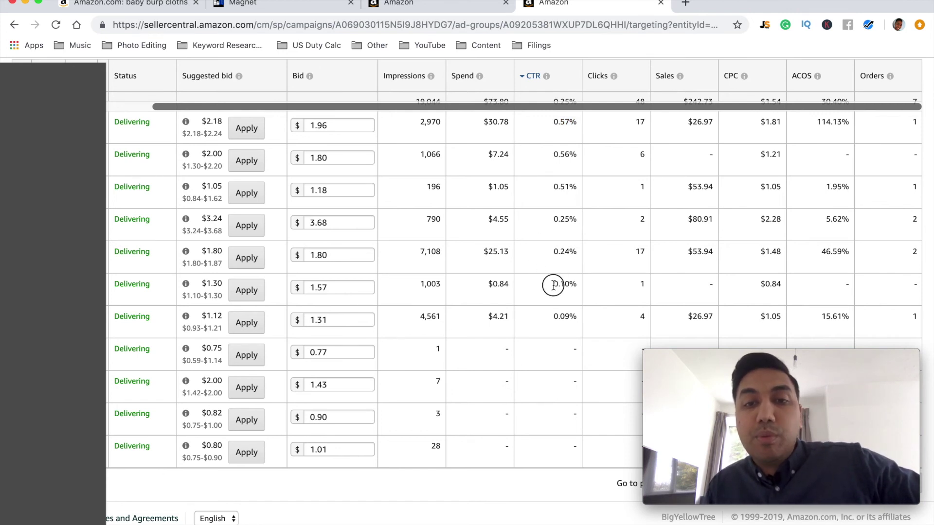
left_click_drag(554, 286, 576, 285)
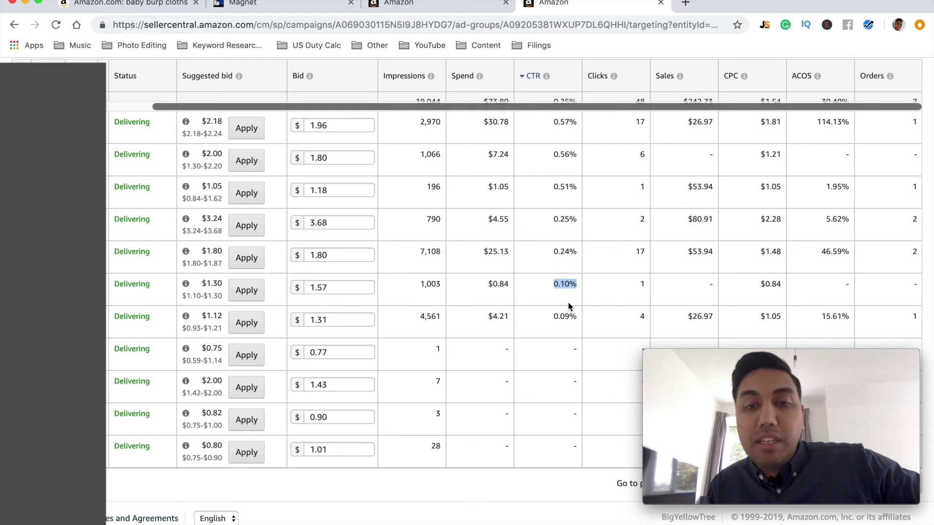
left_click_drag(554, 318, 576, 319)
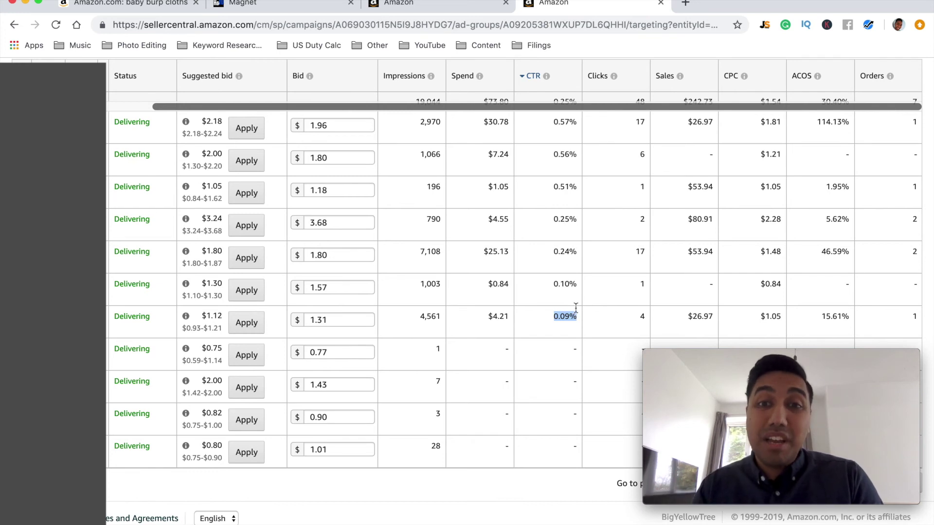
left_click(575, 122)
left_click_drag(575, 122, 559, 122)
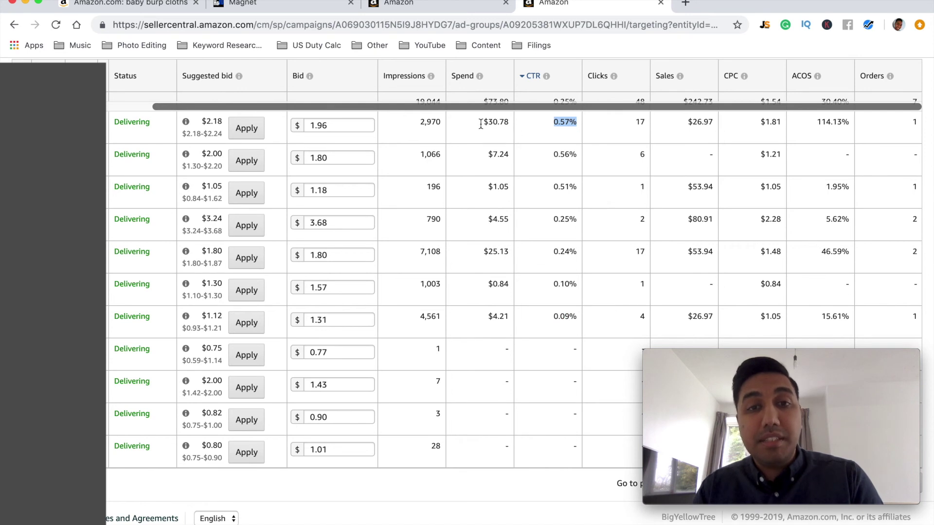
Open the bids of the first and sixth keywords for editing, without entering new values.
left_click(331, 122)
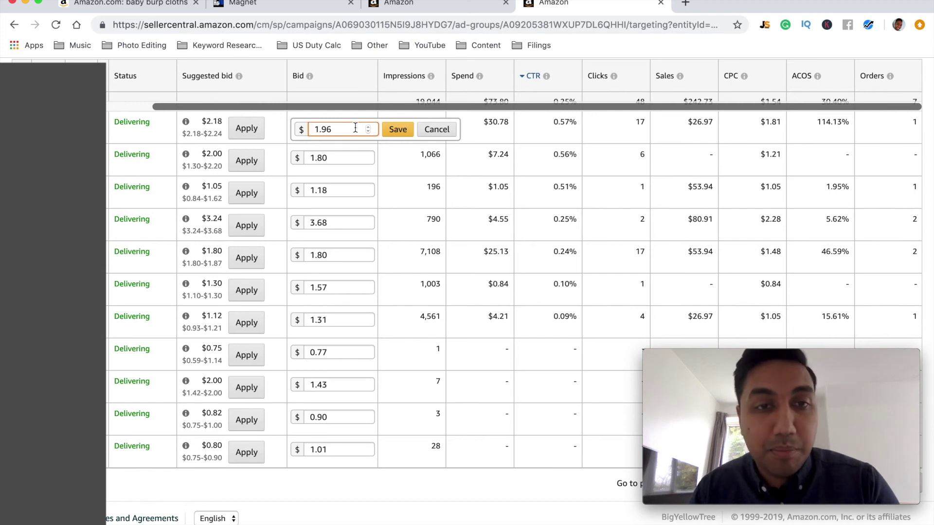
left_click(339, 287)
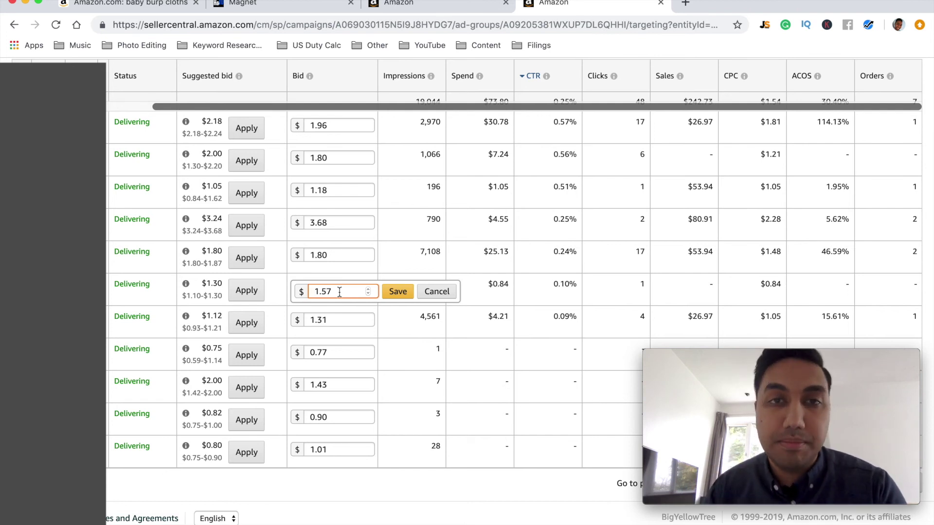
left_click(398, 291)
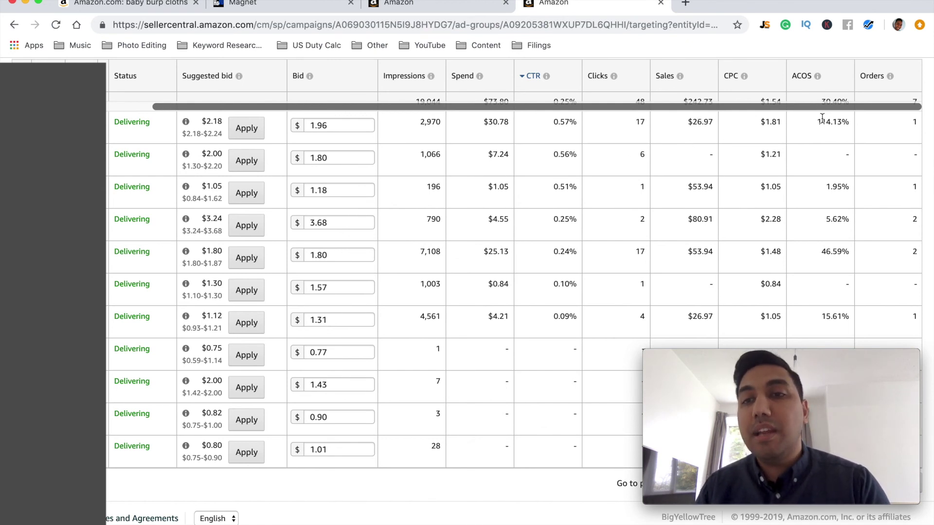
Examine the first keyword's ACOS and open its bid for editing, without entering a new value.
left_click_drag(817, 120, 844, 121)
left_click(817, 78)
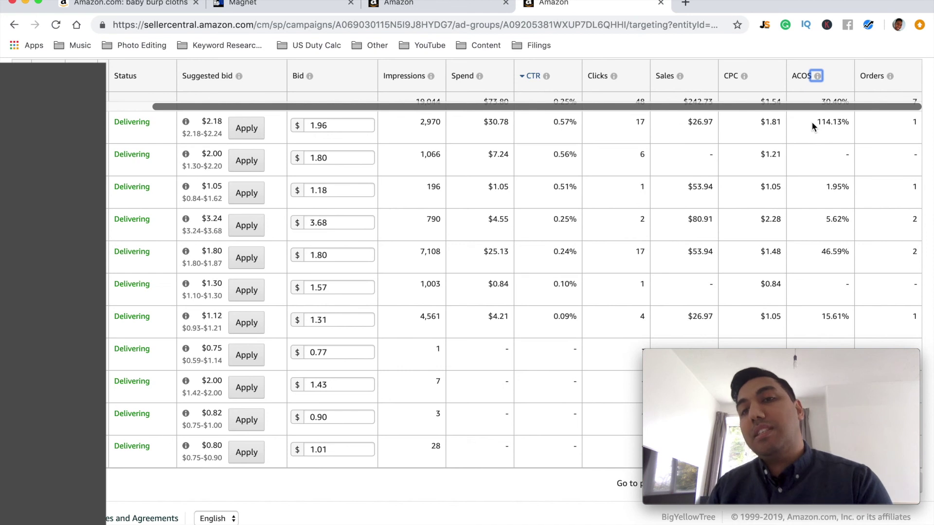
left_click_drag(816, 122, 847, 123)
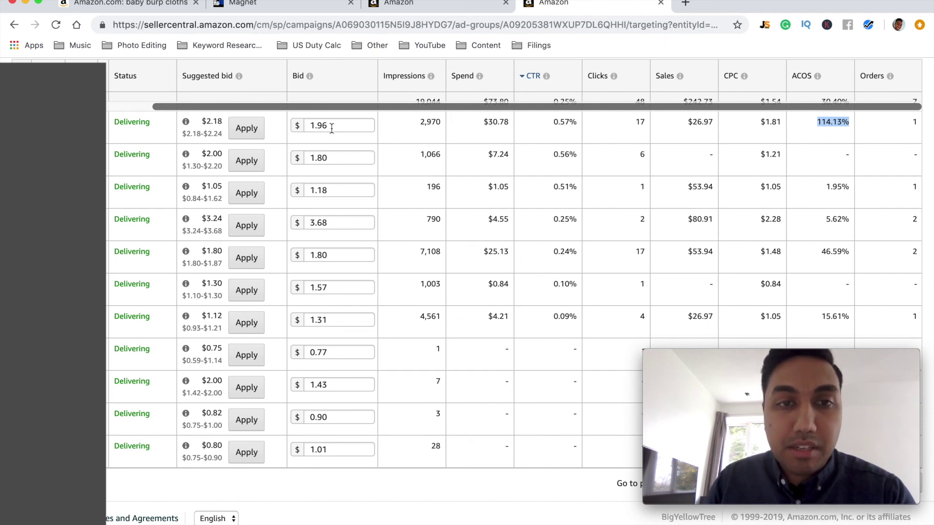
left_click(308, 129)
key("End")
key("shift+Left")
key("shift+Left")
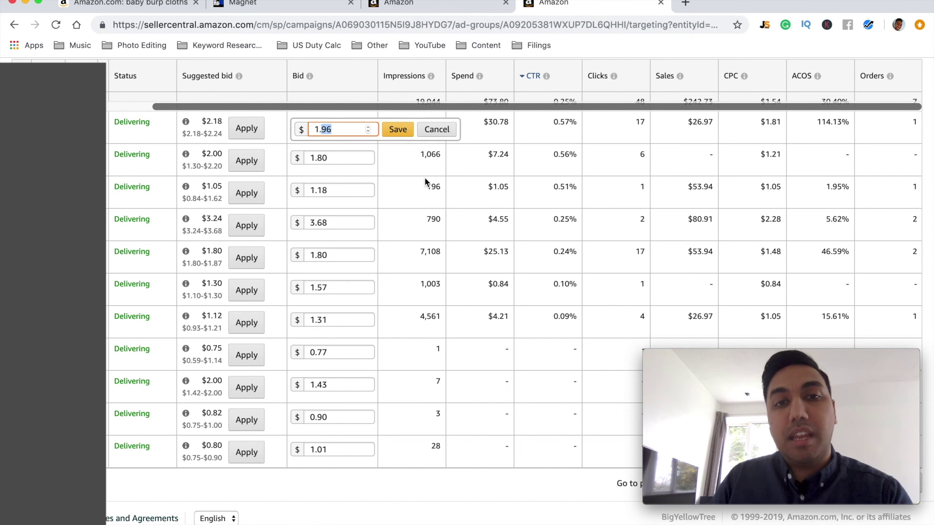
left_click(618, 132)
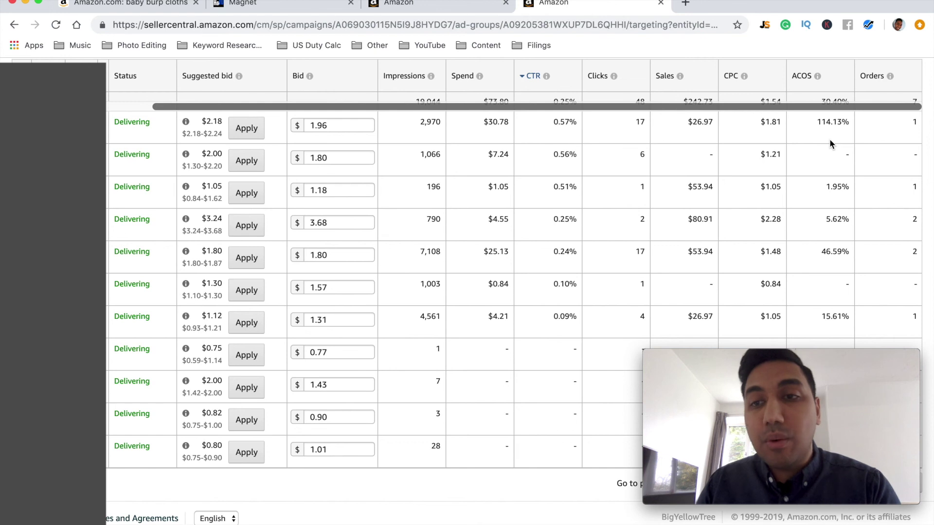
Examine the ACOS of the third, fourth and fifth keywords and open the third keyword's bid without changing it.
left_click_drag(825, 186, 846, 187)
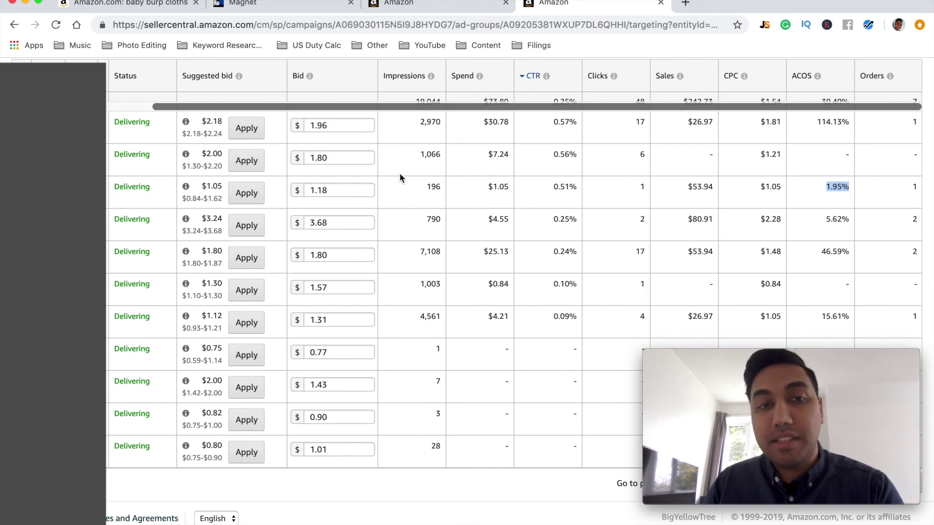
left_click(333, 193)
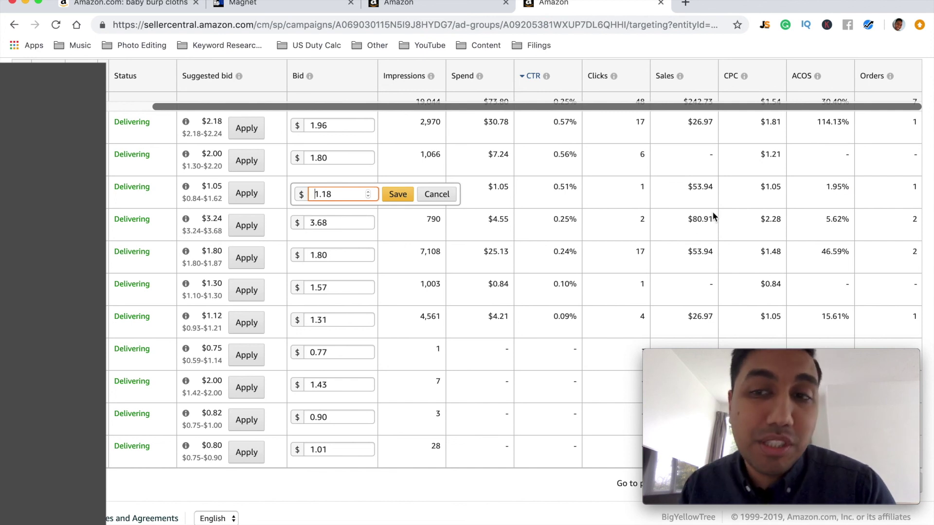
left_click(762, 200)
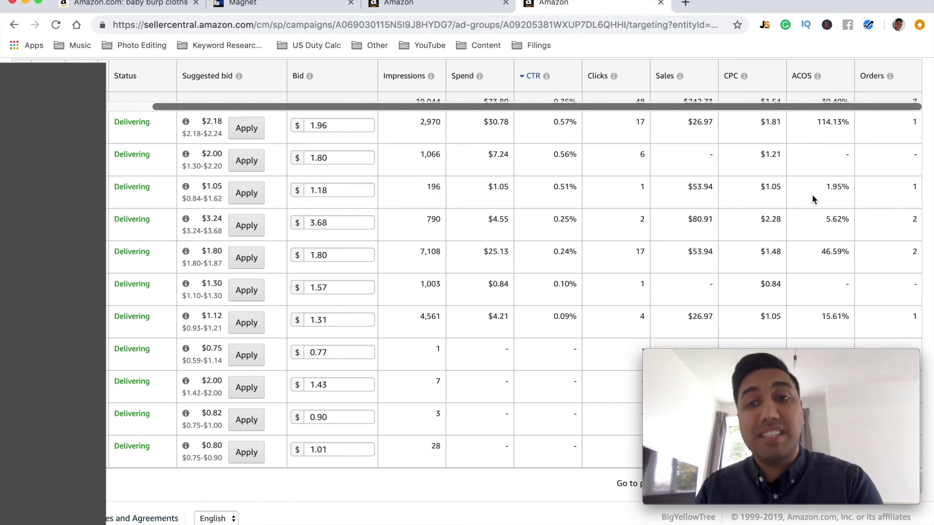
left_click_drag(825, 186, 847, 185)
double_click(835, 219)
double_click(833, 252)
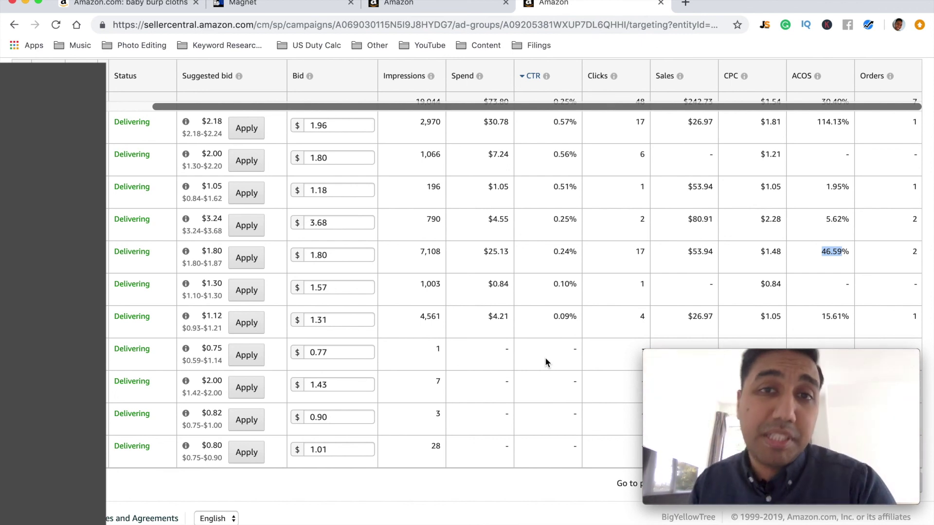
Switch to Helium 10 Magnet and view the overview of the baby burp cloths keyword research.
left_click(275, 6)
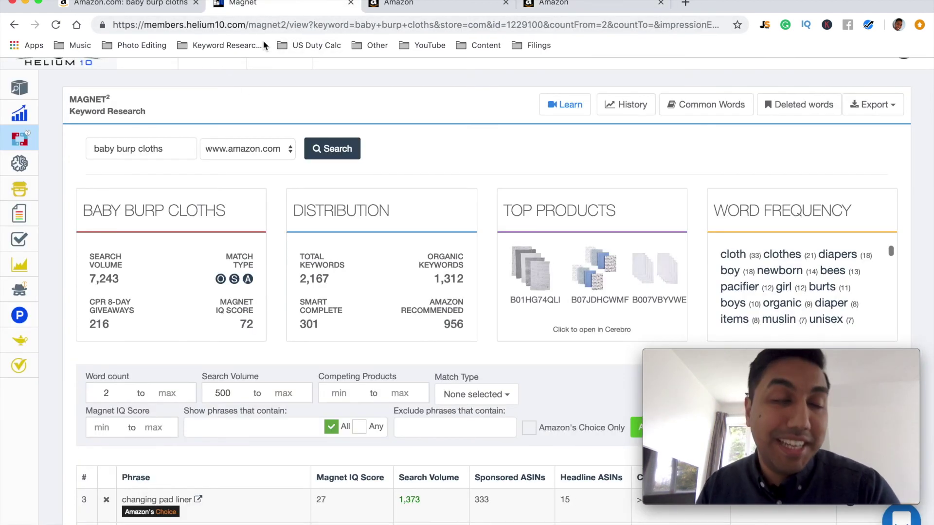
scroll(194, 93, "up", 1)
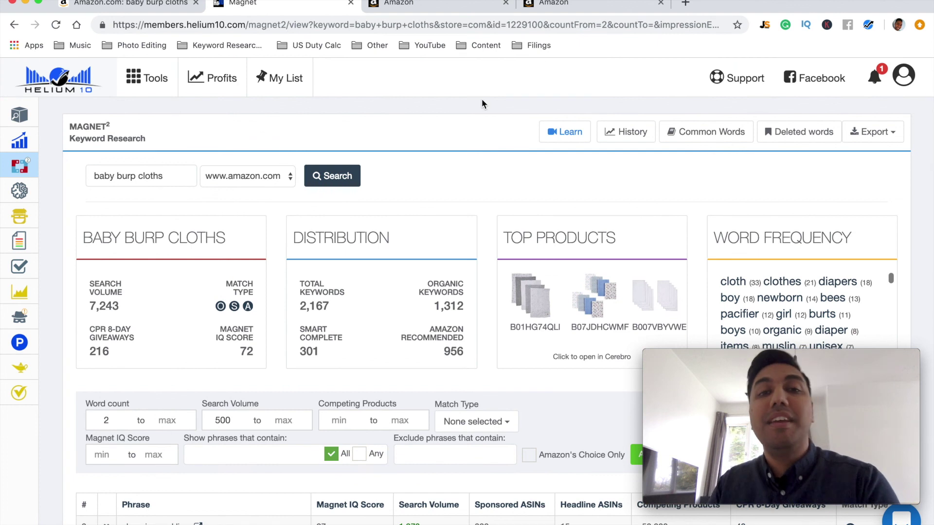